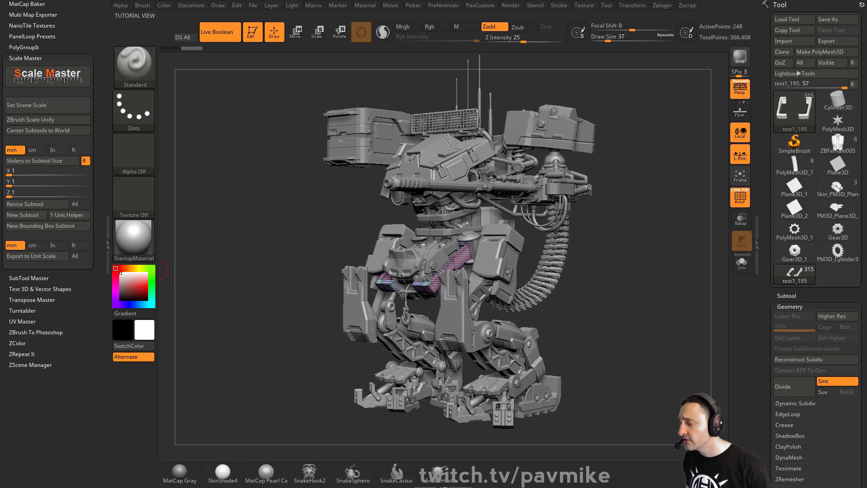
# Step: Switch to the PowerPoint presentation and display slide 69 with the two textured mech renders
pyautogui.moveTo(617, 310); pyautogui.dragTo(624, 312)
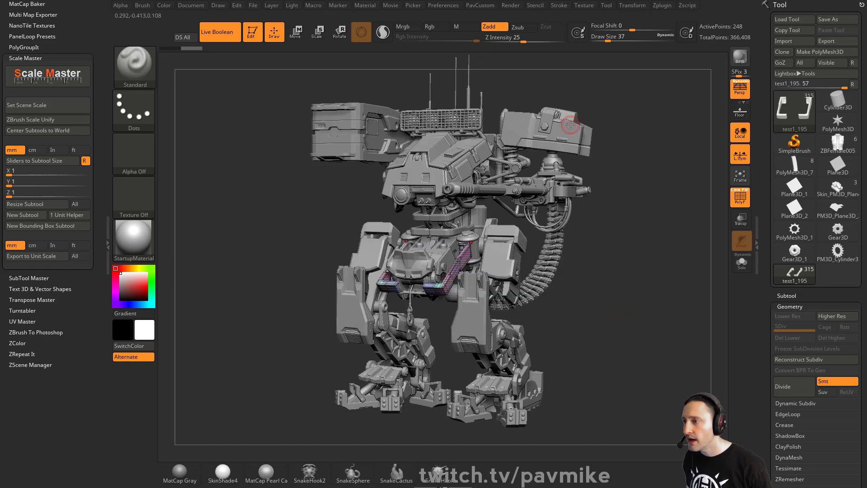
pyautogui.moveTo(657, 276); pyautogui.dragTo(371, 230)
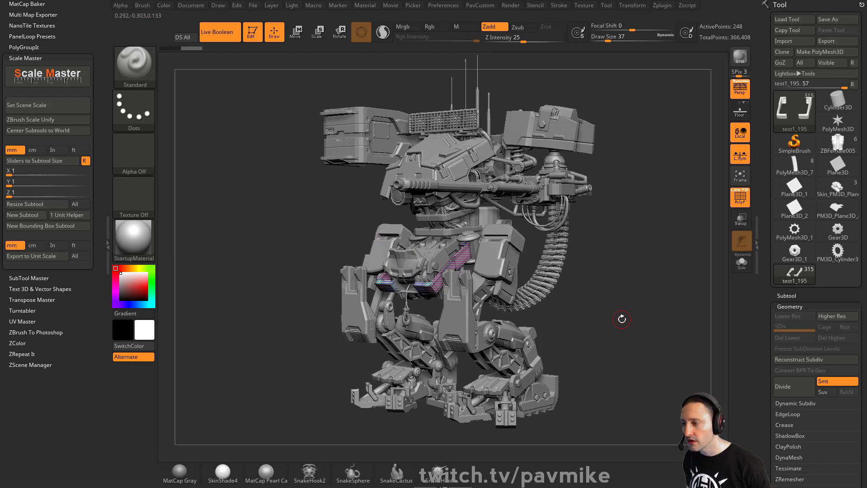
pyautogui.click(174, 475)
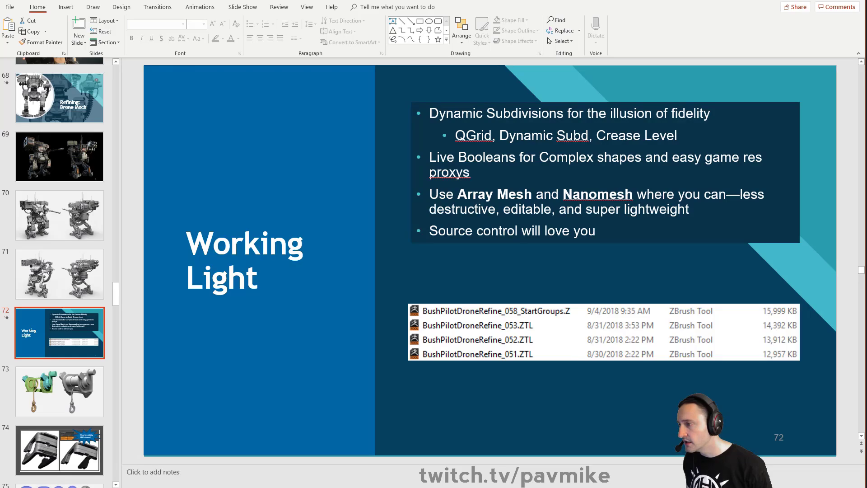
pyautogui.click(55, 168)
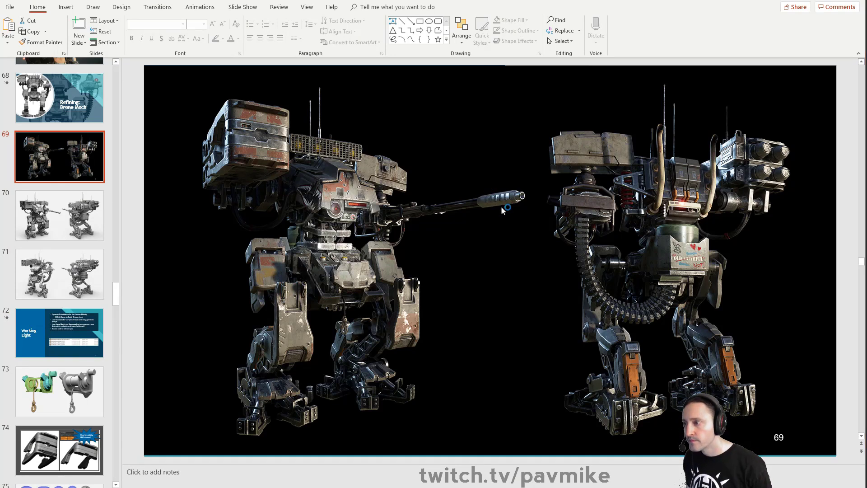
# Step: Examine the enlarged front and rear mech renders on slide 69, including the head, weapons, ammo belt, winch hook and legs
pyautogui.keyDown('ctrl'); pyautogui.scroll(5, 292, 195); pyautogui.keyUp('ctrl')
pyautogui.keyDown('ctrl'); pyautogui.scroll(-4, 293, 195); pyautogui.keyUp('ctrl')
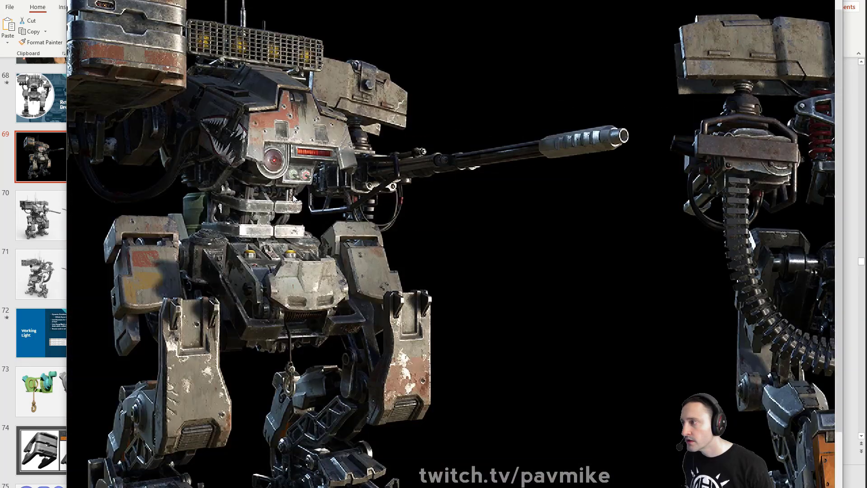
pyautogui.moveTo(292, 195); pyautogui.dragTo(328, 280)
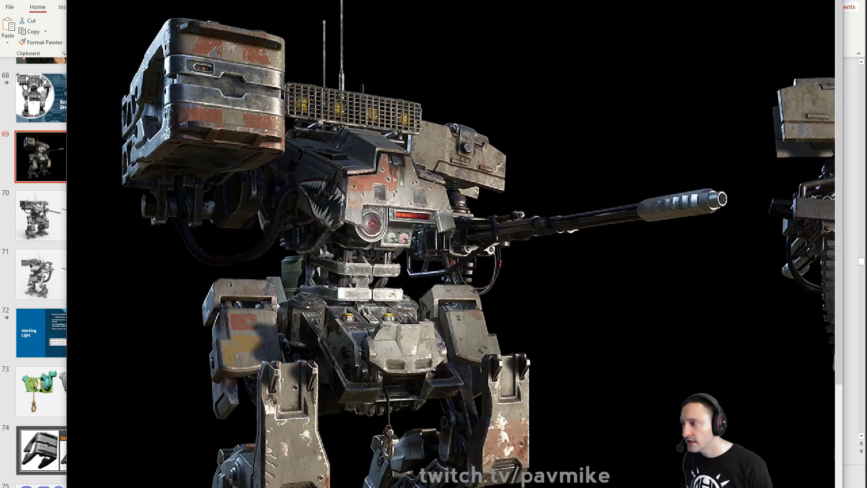
pyautogui.moveTo(371, 315); pyautogui.dragTo(328, 189)
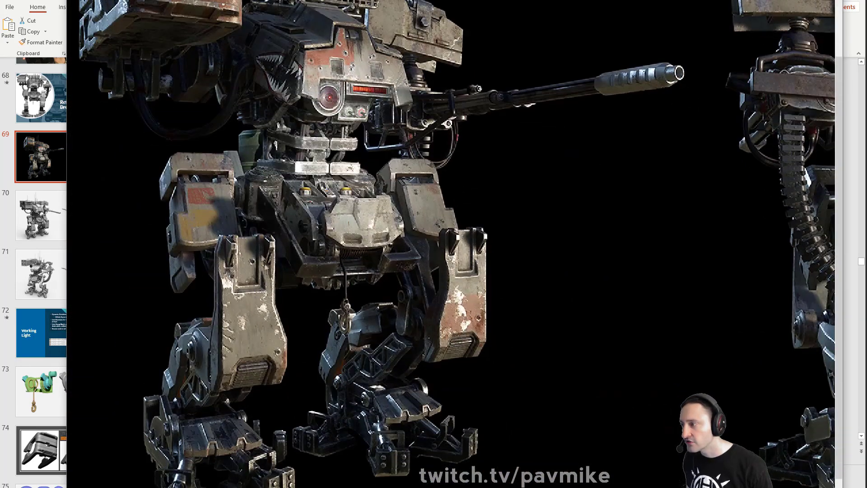
pyautogui.moveTo(230, 313); pyautogui.dragTo(249, 271)
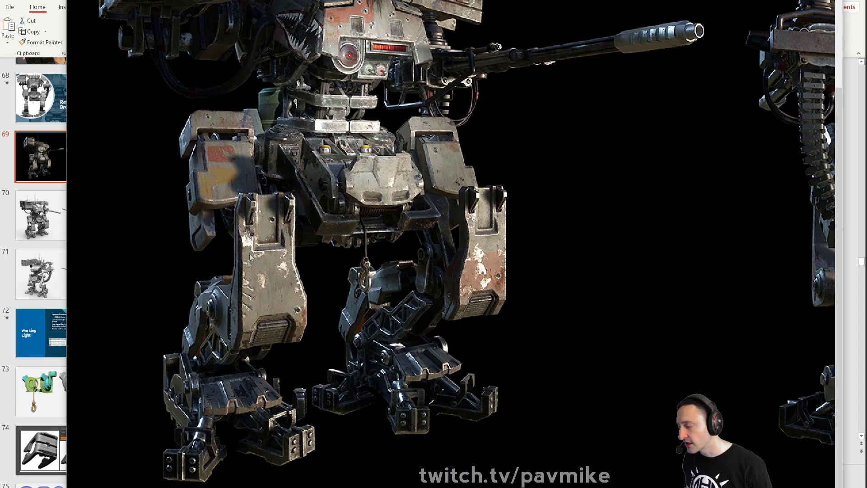
pyautogui.moveTo(454, 210); pyautogui.dragTo(566, 429)
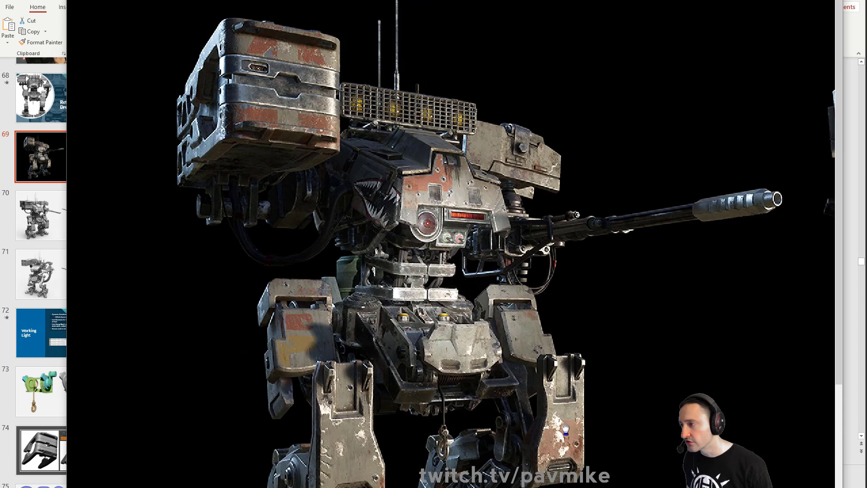
pyautogui.moveTo(672, 365); pyautogui.dragTo(488, 373)
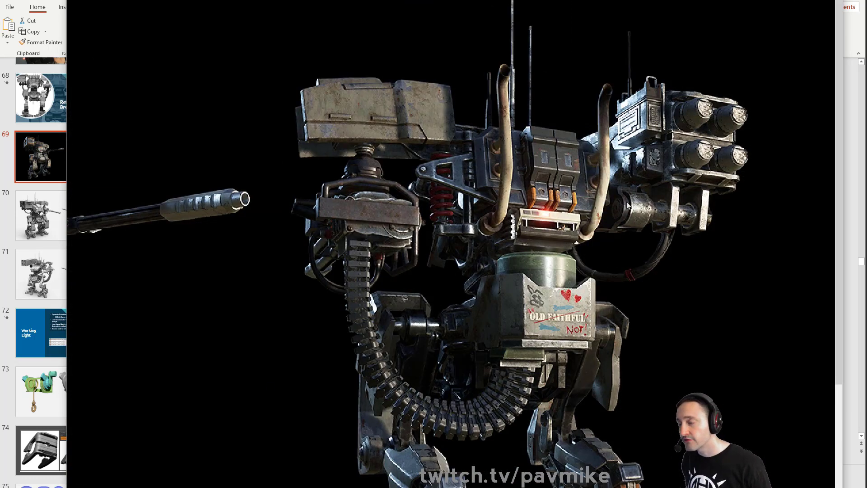
pyautogui.moveTo(619, 332); pyautogui.dragTo(615, 168)
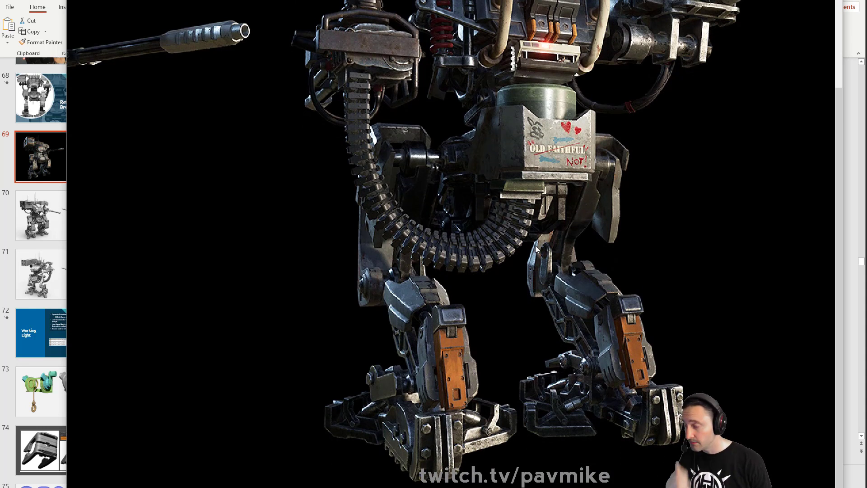
pyautogui.moveTo(484, 131); pyautogui.dragTo(477, 298)
pyautogui.moveTo(404, 277); pyautogui.dragTo(740, 268)
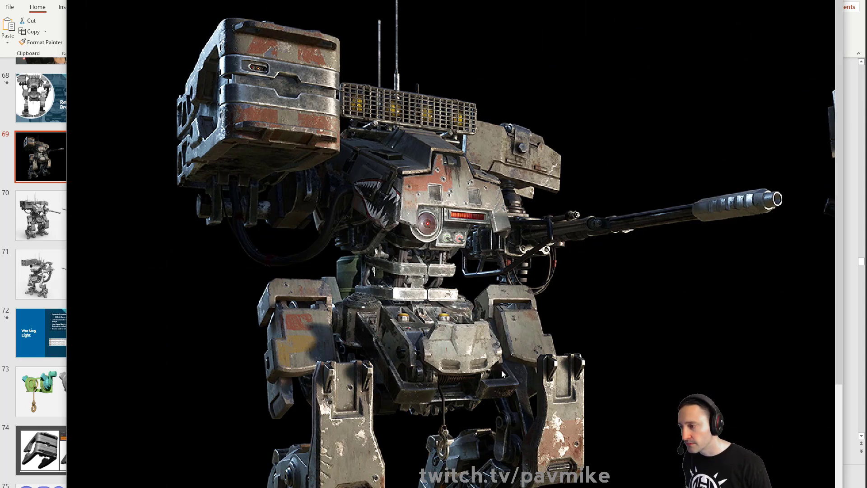
pyautogui.moveTo(502, 373); pyautogui.dragTo(464, 230)
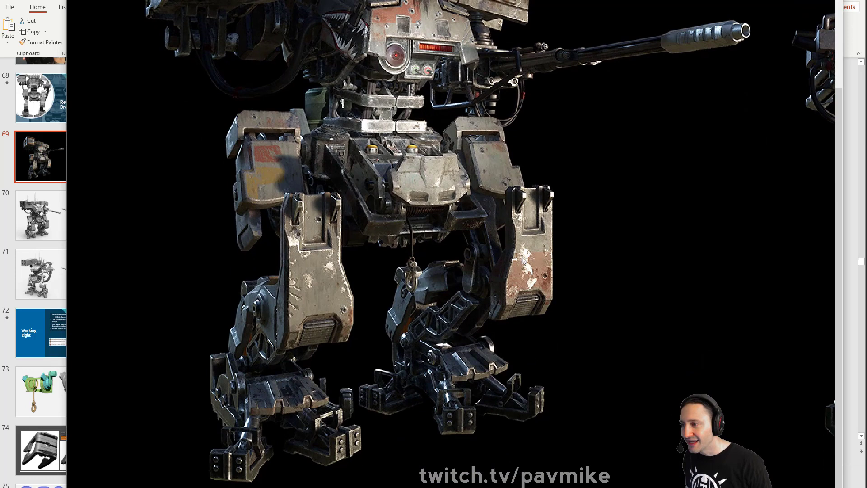
pyautogui.scroll(3, 315, 354)
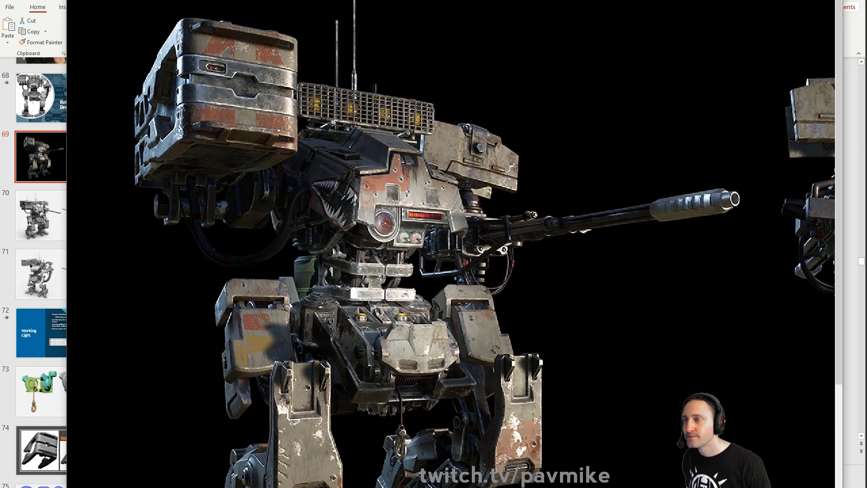
pyautogui.press('Escape')
# Step: Show the Working Light slide 72 and advance to slide 73 with the winch wireframe and render
pyautogui.scroll(-2, 70, 286)
pyautogui.click(70, 286)
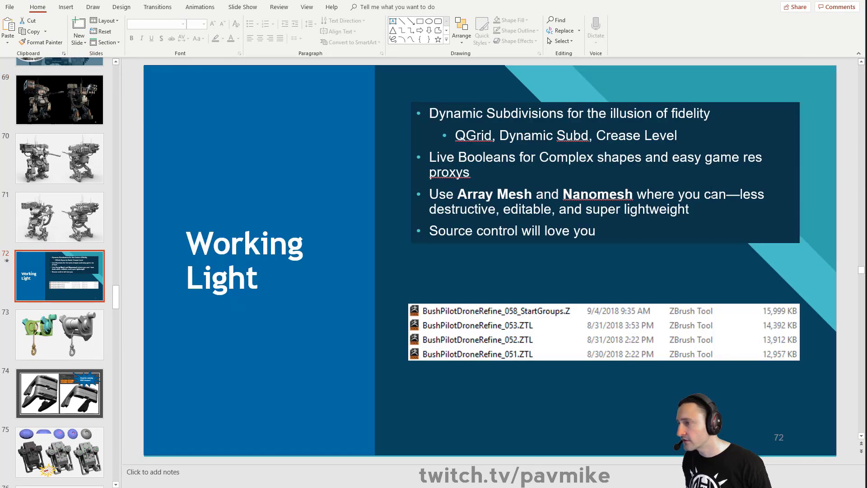
pyautogui.press('Down')
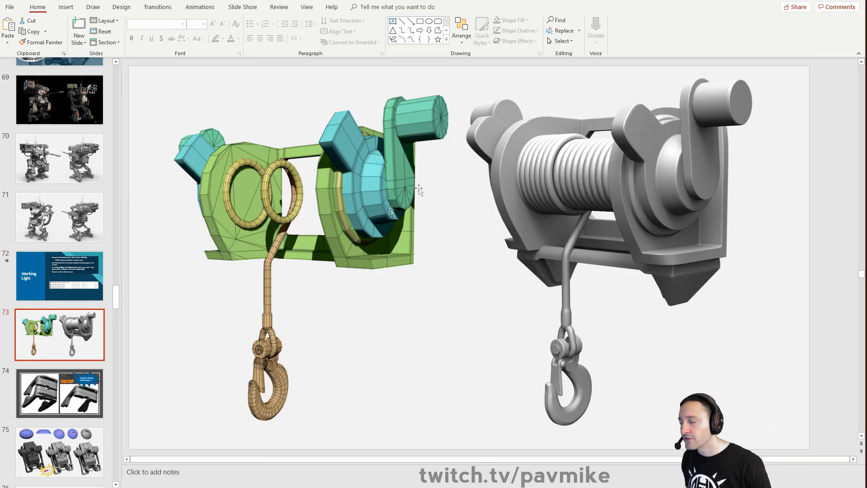
# Step: Switch back to ZBrush and select the Wench1 subtool, the cable and hook hanging below the mech's front plate
pyautogui.hotkey('alt', 'Tab')
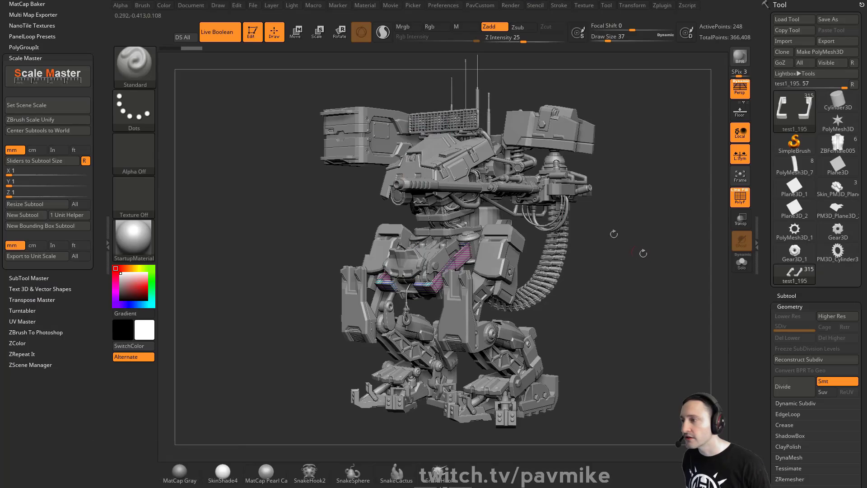
pyautogui.moveTo(771, 278); pyautogui.dragTo(776, 147)
pyautogui.press('shift')
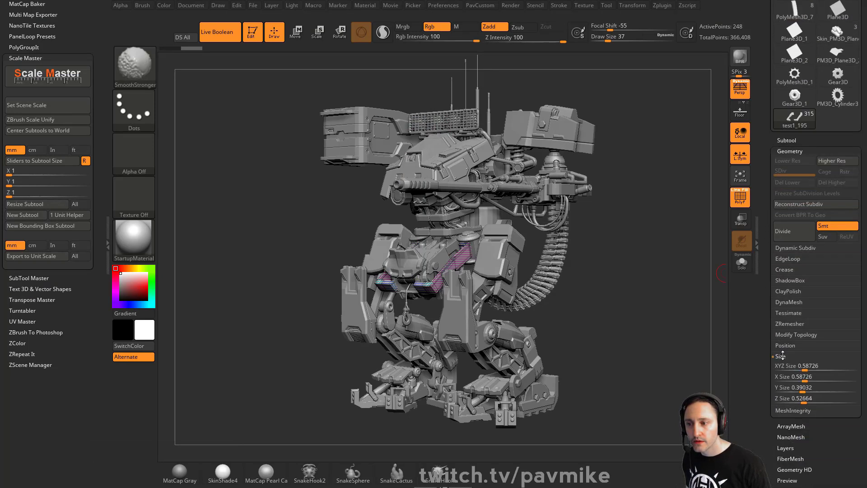
pyautogui.keyDown('shift'); pyautogui.moveTo(598, 235); pyautogui.dragTo(640, 242); pyautogui.keyUp('shift')
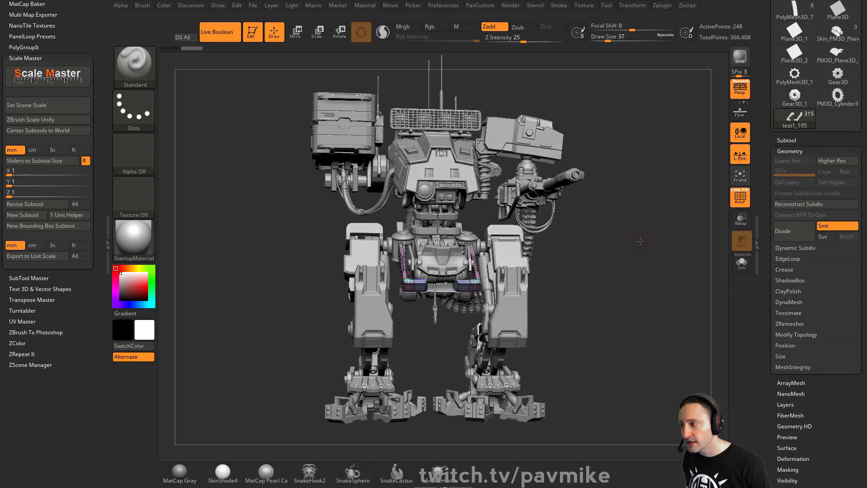
pyautogui.moveTo(659, 338)
pyautogui.keyDown('alt'); pyautogui.mouseDown()
pyautogui.moveTo(672, 348)
pyautogui.moveTo(482, 323)
pyautogui.mouseUp(); pyautogui.keyUp('alt')
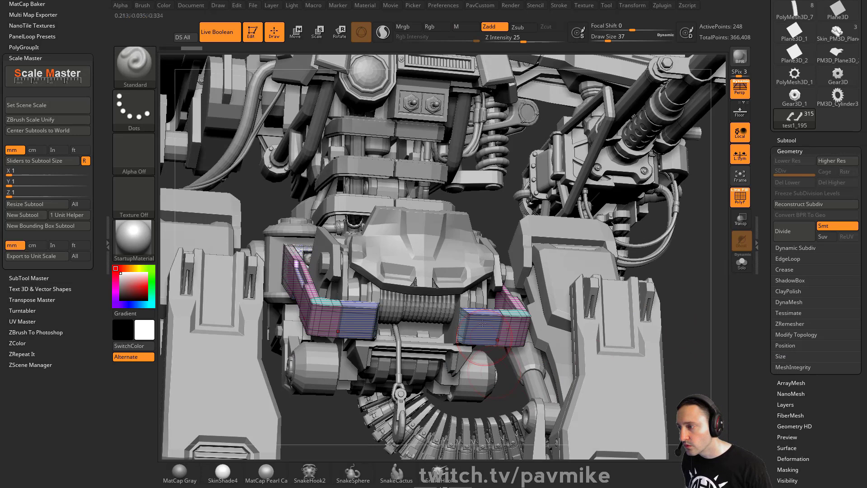
pyautogui.moveTo(323, 452)
pyautogui.keyDown('alt'); pyautogui.mouseDown()
pyautogui.moveTo(372, 327)
pyautogui.moveTo(389, 338)
pyautogui.mouseUp(); pyautogui.keyUp('alt')
pyautogui.keyDown('alt'); pyautogui.moveTo(462, 365); pyautogui.dragTo(430, 323); pyautogui.keyUp('alt')
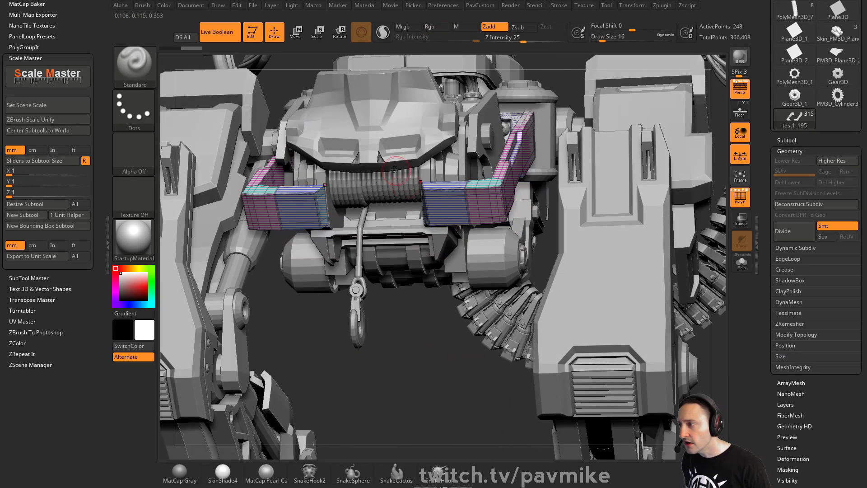
pyautogui.keyDown('alt'); pyautogui.click(399, 196); pyautogui.keyUp('alt')
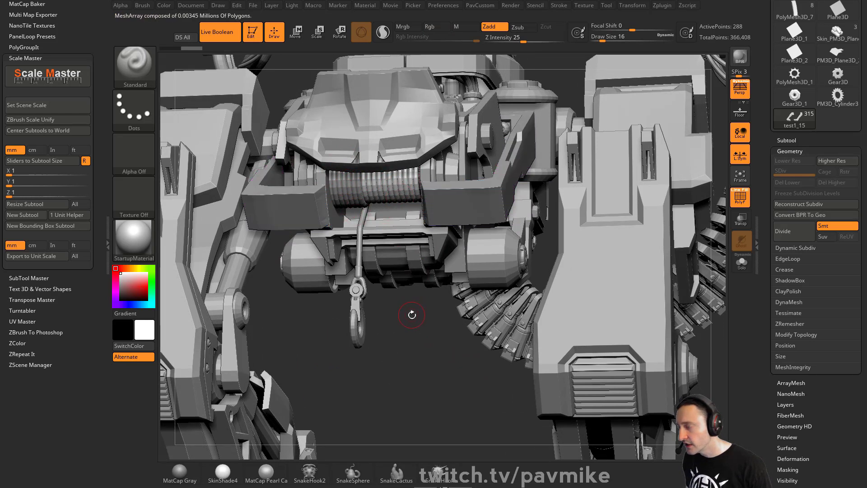
pyautogui.keyDown('alt'); pyautogui.click(343, 181); pyautogui.keyUp('alt')
pyautogui.keyDown('alt'); pyautogui.click(359, 234); pyautogui.keyUp('alt')
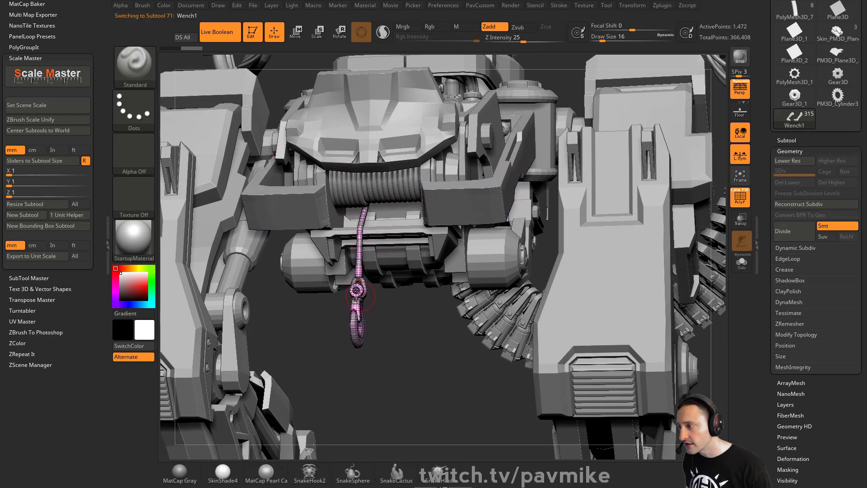
# Step: Turn off the polyframe display and merge all visible subtools into a new tool, making that merged tool active
pyautogui.click(741, 197)
pyautogui.moveTo(417, 370)
pyautogui.mouseDown()
pyautogui.moveTo(397, 370)
pyautogui.moveTo(407, 373)
pyautogui.mouseUp()
pyautogui.click(787, 142)
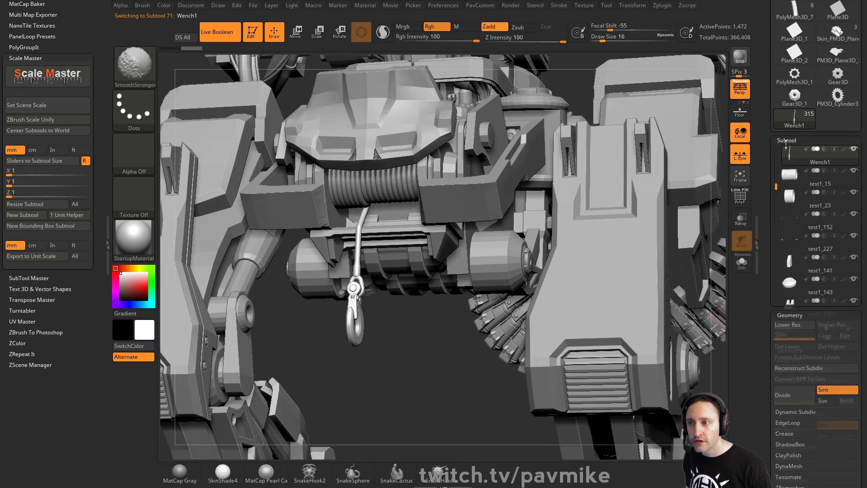
pyautogui.scroll(-5, 787, 298)
pyautogui.press('shift')
pyautogui.click(787, 299)
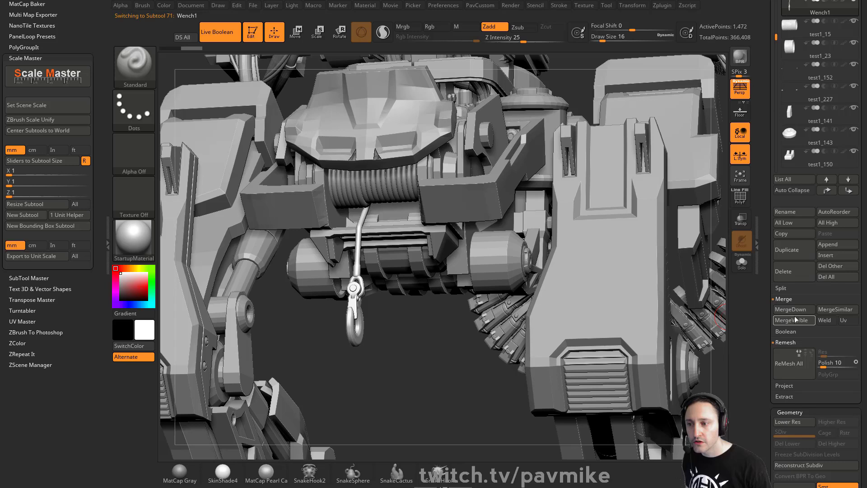
pyautogui.click(791, 319)
pyautogui.click(788, 280)
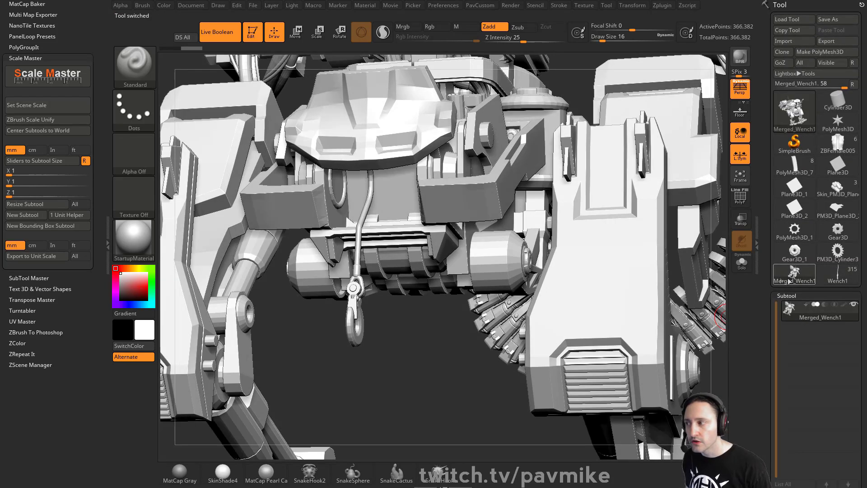
# Step: Isolate the two winch rings behind the front bumper and split the hidden geometry into a separate subtool
pyautogui.moveTo(442, 349); pyautogui.dragTo(540, 340)
pyautogui.moveTo(333, 341); pyautogui.dragTo(294, 338)
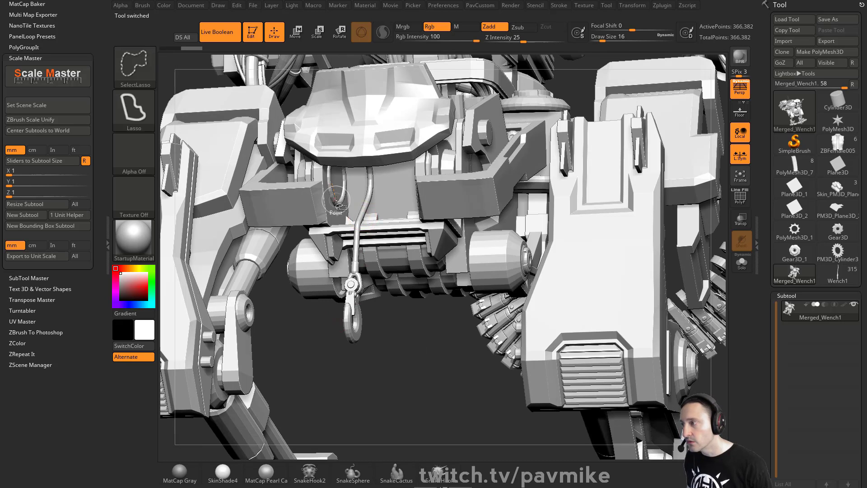
pyautogui.keyDown('ctrl'); pyautogui.keyDown('shift'); pyautogui.click(137, 69); pyautogui.keyUp('shift'); pyautogui.keyUp('ctrl')
pyautogui.keyDown('ctrl'); pyautogui.keyDown('shift'); pyautogui.click(186, 74); pyautogui.keyUp('shift'); pyautogui.keyUp('ctrl')
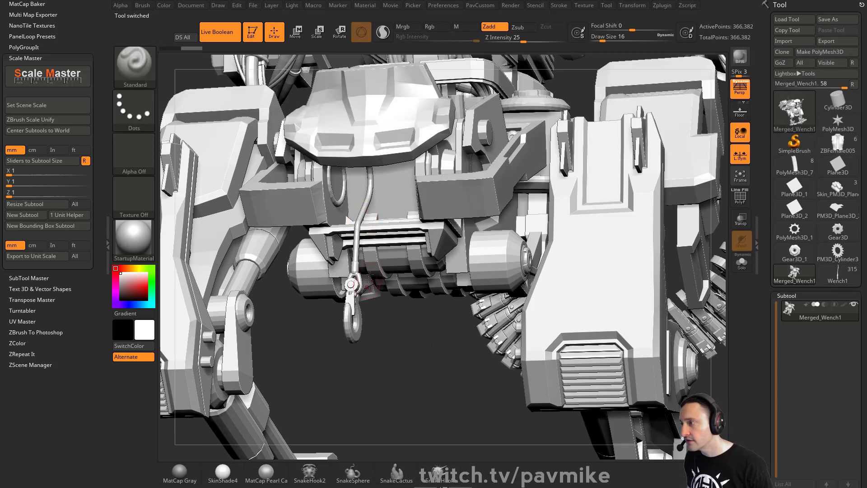
pyautogui.keyDown('ctrl'); pyautogui.keyDown('shift'); pyautogui.click(340, 203); pyautogui.keyUp('shift'); pyautogui.keyUp('ctrl')
pyautogui.press('2')
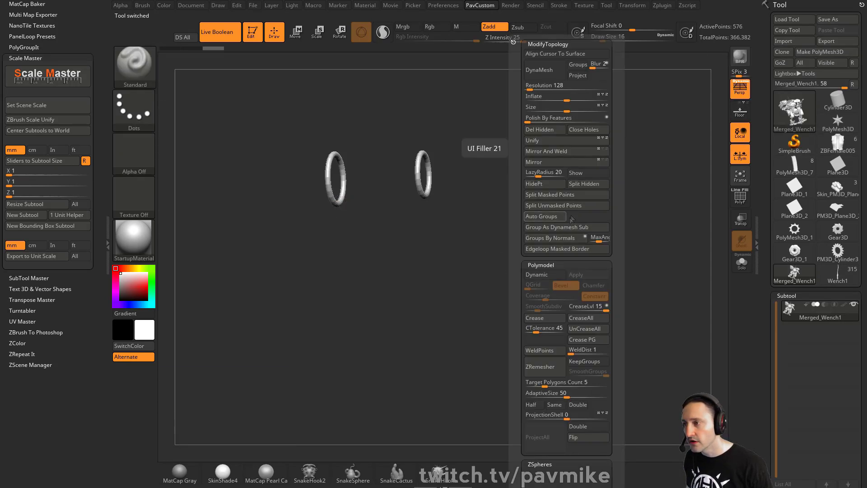
pyautogui.click(598, 185)
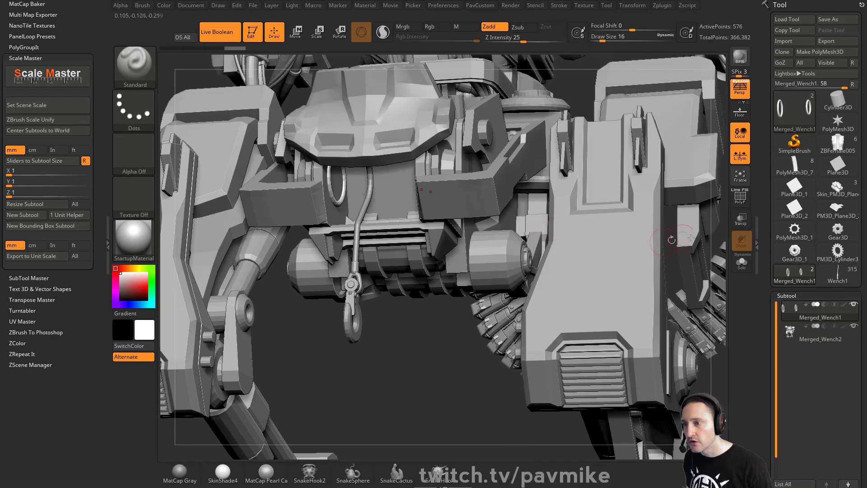
# Step: Solo the rings subtool, isolate the ring near the hook cable and split the other ring into its own subtool
pyautogui.click(742, 262)
pyautogui.keyDown('ctrl'); pyautogui.keyDown('shift'); pyautogui.click(330, 181); pyautogui.keyUp('shift'); pyautogui.keyUp('ctrl')
pyautogui.press('2')
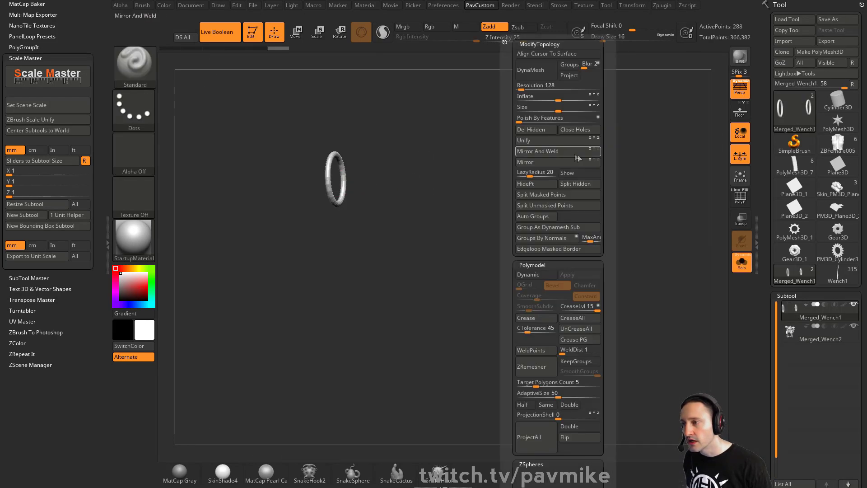
pyautogui.click(582, 183)
# Step: Prepare the single ring for moving in a side-on view without perspective, placing the Move gizmo on the ring
pyautogui.press('w')
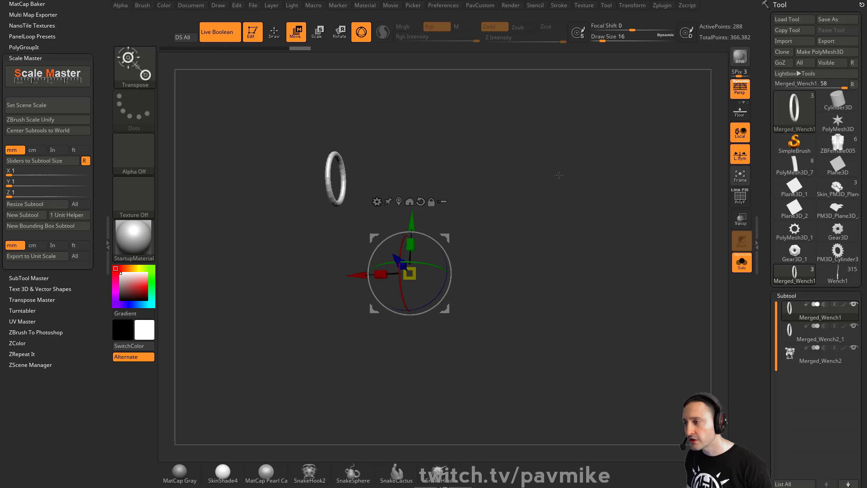
pyautogui.moveTo(478, 181); pyautogui.dragTo(447, 184)
pyautogui.press('p')
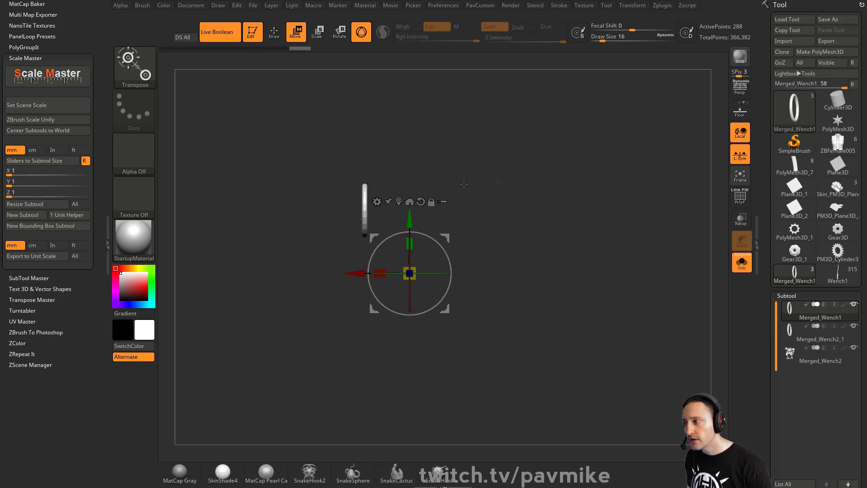
pyautogui.click(365, 195)
pyautogui.keyDown('ctrl'); pyautogui.moveTo(422, 197); pyautogui.dragTo(428, 199); pyautogui.keyUp('ctrl')
pyautogui.hotkey('ctrl', 'z')
pyautogui.hotkey('ctrl', 'z')
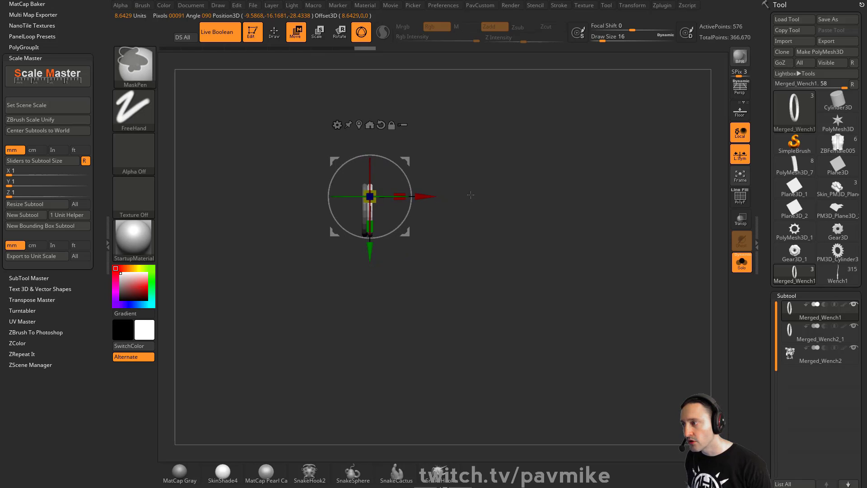
pyautogui.hotkey('ctrl', 'z')
pyautogui.hotkey('ctrl', 'z')
# Step: Duplicate the ring sideways along the gizmo's red axis to build a row of twelve adjoining rings
pyautogui.keyDown('ctrl'); pyautogui.moveTo(420, 197); pyautogui.dragTo(555, 202); pyautogui.keyUp('ctrl')
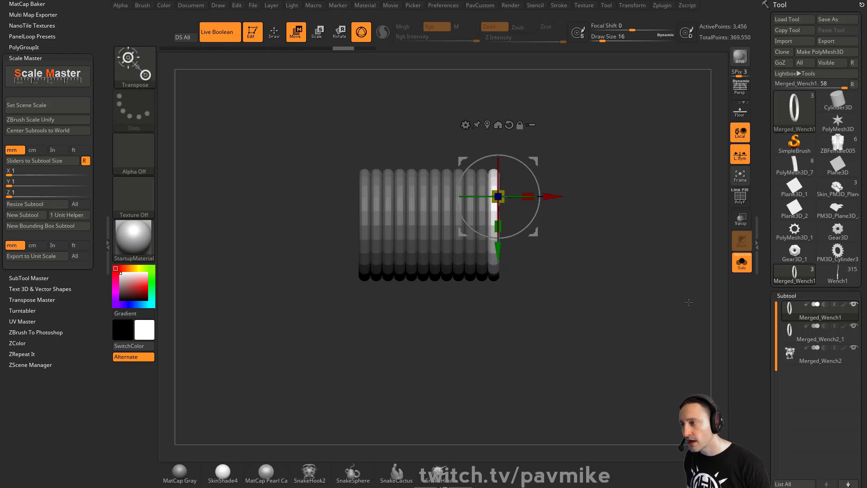
# Step: Undo the ring duplicates and enable Array Mesh on the single ring with Transpose, Lock Pos and Lock Size active
pyautogui.hotkey('ctrl', 'z')
pyautogui.press('q')
pyautogui.moveTo(766, 328); pyautogui.dragTo(769, 180)
pyautogui.click(787, 243)
pyautogui.scroll(-2, 770, 248)
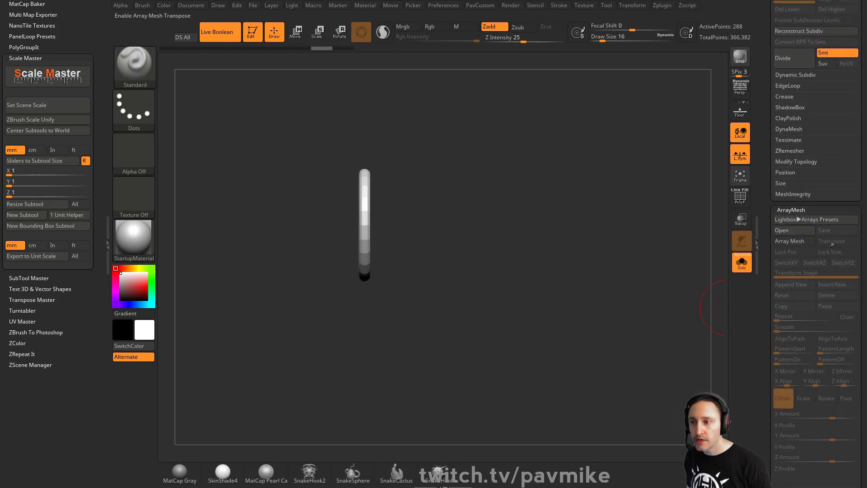
pyautogui.click(789, 240)
pyautogui.click(835, 252)
pyautogui.click(793, 251)
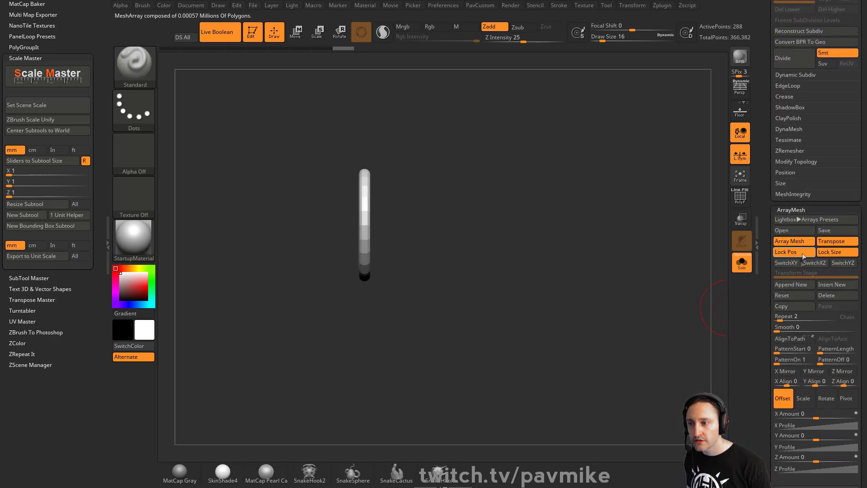
# Step: Show the whole mech and use the transpose line to offset the arrayed ring sideways to an X Amount of 21.91
pyautogui.press('w')
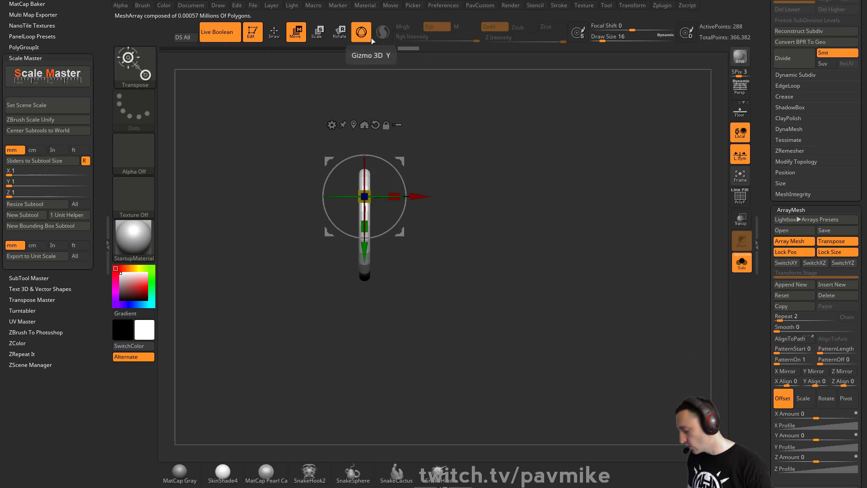
pyautogui.press('y')
pyautogui.keyDown('alt'); pyautogui.moveTo(587, 224); pyautogui.dragTo(511, 240); pyautogui.keyUp('alt')
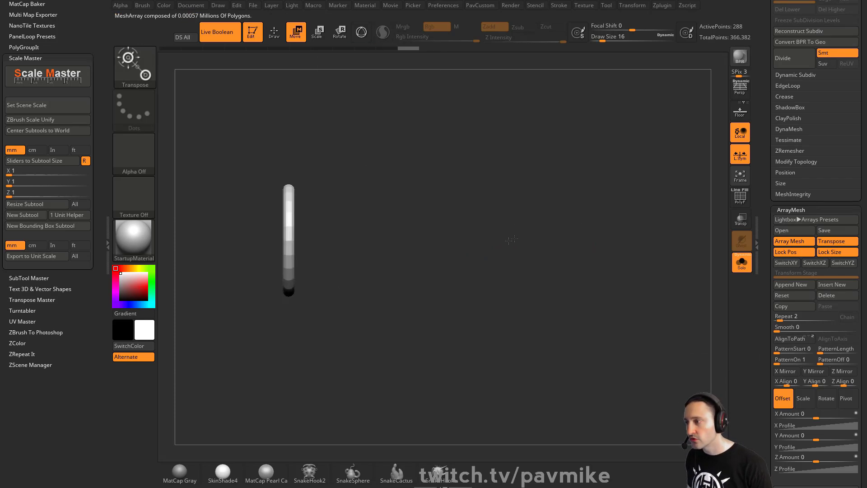
pyautogui.click(741, 262)
pyautogui.moveTo(383, 408); pyautogui.dragTo(438, 249)
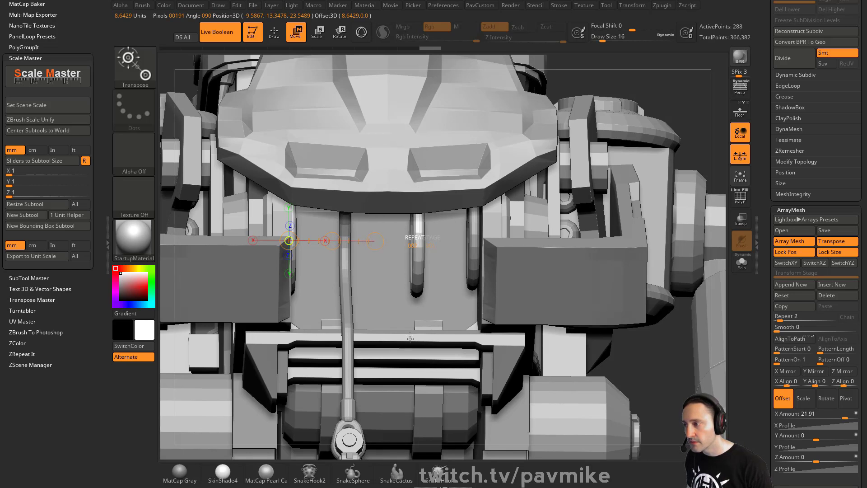
# Step: Raise the ring array's Repeat to 13 and tighten its X Amount to 11.46999
pyautogui.moveTo(414, 239); pyautogui.dragTo(587, 277)
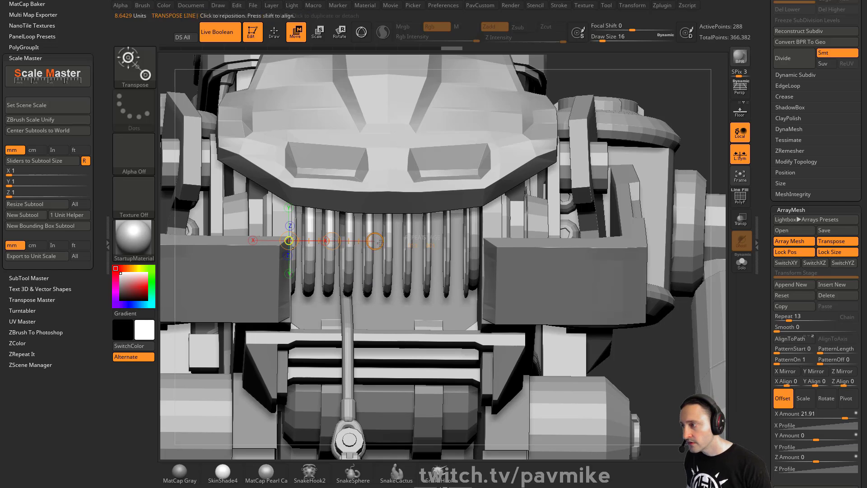
pyautogui.moveTo(379, 243); pyautogui.dragTo(216, 230)
pyautogui.press('q')
# Step: Examine the coiled cable on the full mech and compare it with the winch slide in PowerPoint, returning to ZBrush
pyautogui.moveTo(713, 70)
pyautogui.mouseDown()
pyautogui.moveTo(650, 101)
pyautogui.moveTo(704, 87)
pyautogui.moveTo(596, 186)
pyautogui.moveTo(655, 231)
pyautogui.mouseUp()
pyautogui.press('s')
pyautogui.click(597, 186)
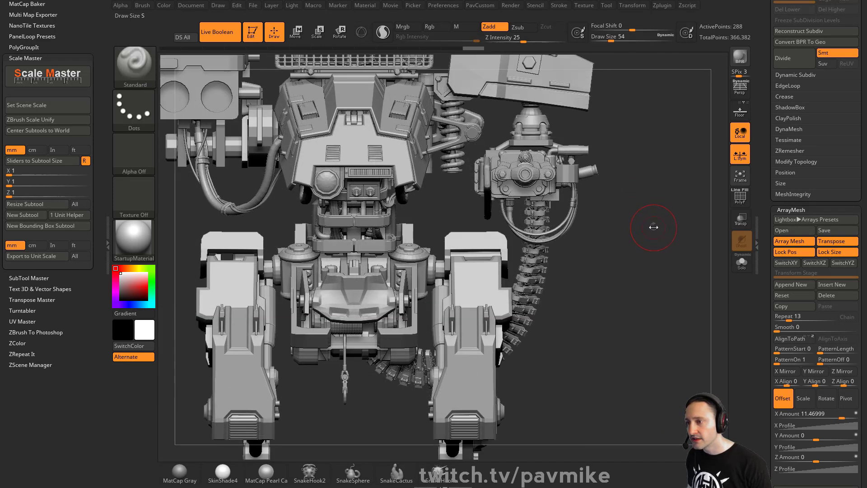
pyautogui.moveTo(655, 231); pyautogui.dragTo(391, 268, button='right')
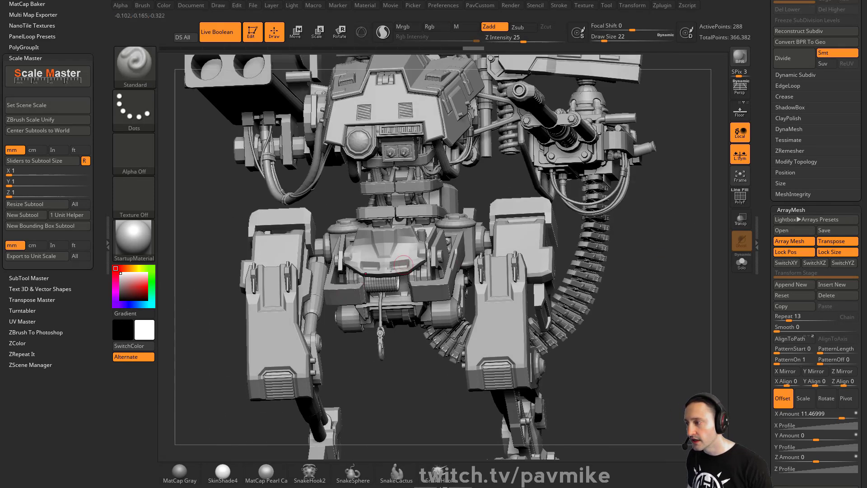
pyautogui.keyDown('alt'); pyautogui.moveTo(693, 247); pyautogui.dragTo(691, 273); pyautogui.keyUp('alt')
pyautogui.hotkey('alt', 'Tab')
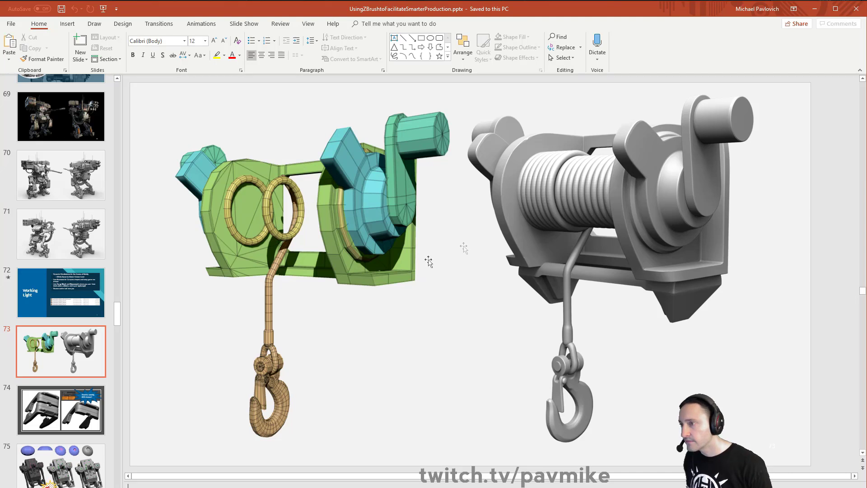
pyautogui.hotkey('alt', 'Tab')
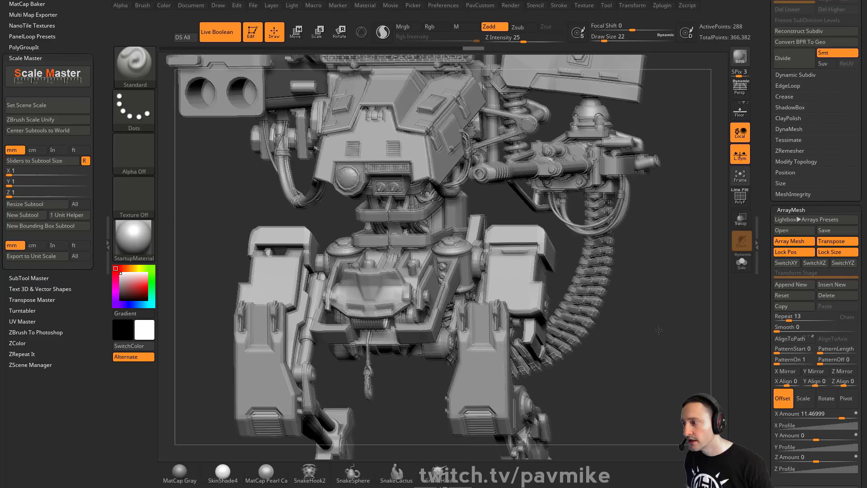
# Step: Isolate the two tabbed winch end pieces and split the hidden geometry into a separate subtool
pyautogui.keyDown('ctrl'); pyautogui.moveTo(445, 253); pyautogui.dragTo(450, 324, button='right'); pyautogui.keyUp('ctrl')
pyautogui.keyDown('alt'); pyautogui.click(446, 318); pyautogui.keyUp('alt')
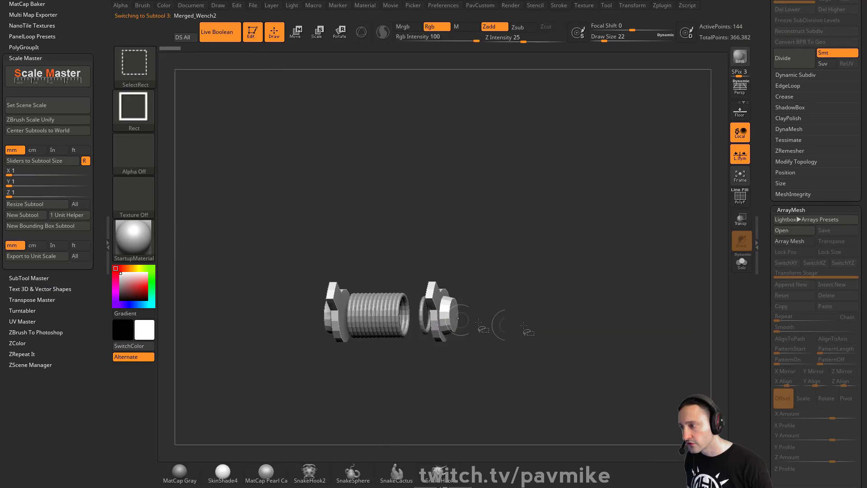
pyautogui.keyDown('ctrl'); pyautogui.keyDown('shift'); pyautogui.click(434, 316); pyautogui.keyUp('shift'); pyautogui.keyUp('ctrl')
pyautogui.press('2')
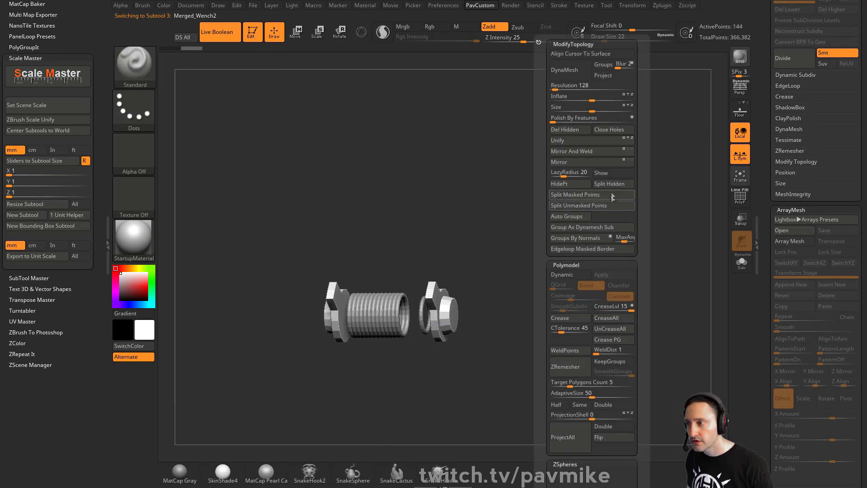
pyautogui.click(611, 185)
# Step: Solo the winch end pieces with their polyframe shown and turn on dynamic subdivision
pyautogui.click(736, 270)
pyautogui.moveTo(691, 283); pyautogui.dragTo(659, 296)
pyautogui.click(739, 200)
pyautogui.moveTo(655, 239); pyautogui.dragTo(627, 246)
pyautogui.press('d')
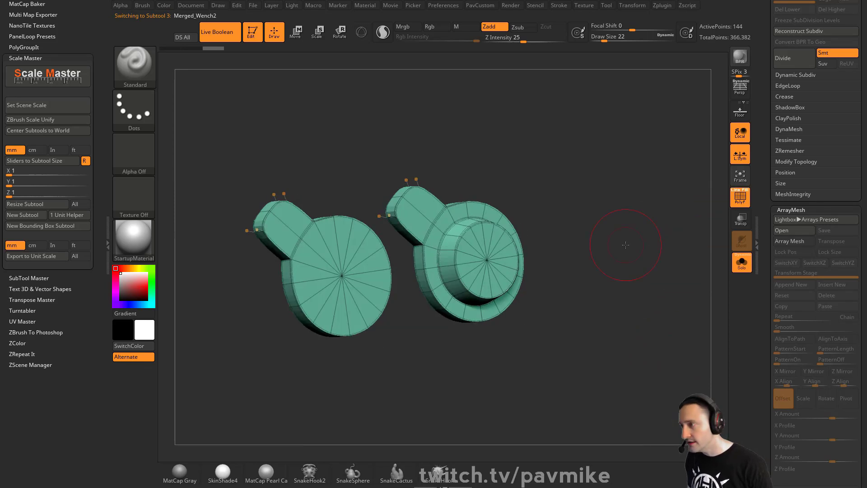
# Step: Set the end pieces' crease level to 3 and smooth subdivisions to 4, checking the result with and without polyframe
pyautogui.press('2')
pyautogui.moveTo(652, 309); pyautogui.dragTo(640, 310)
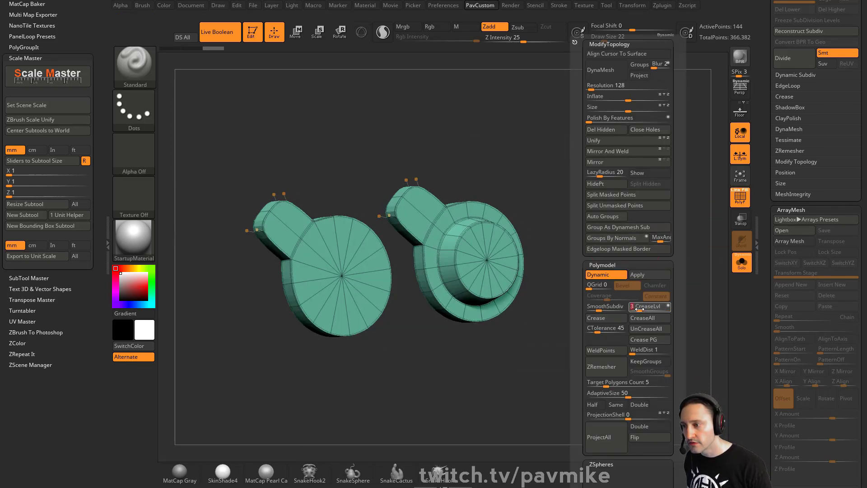
pyautogui.click(608, 310)
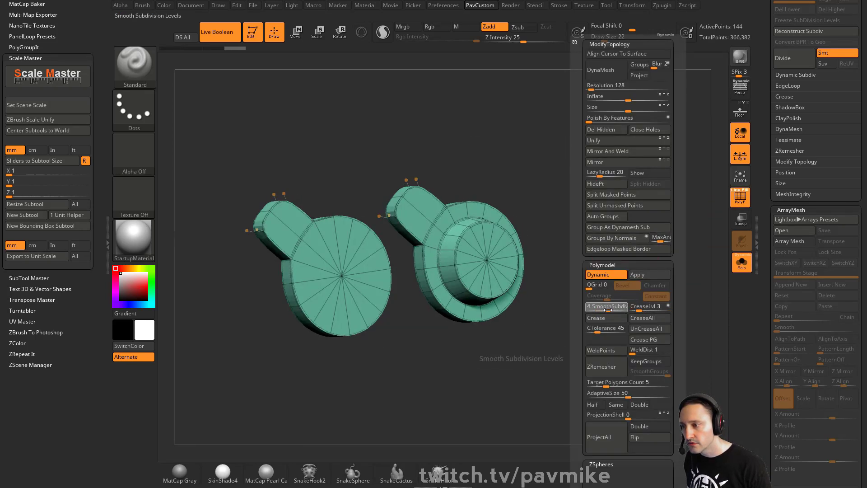
pyautogui.click(739, 198)
pyautogui.moveTo(658, 209)
pyautogui.mouseDown()
pyautogui.moveTo(632, 212)
pyautogui.moveTo(714, 197)
pyautogui.mouseUp()
pyautogui.click(740, 197)
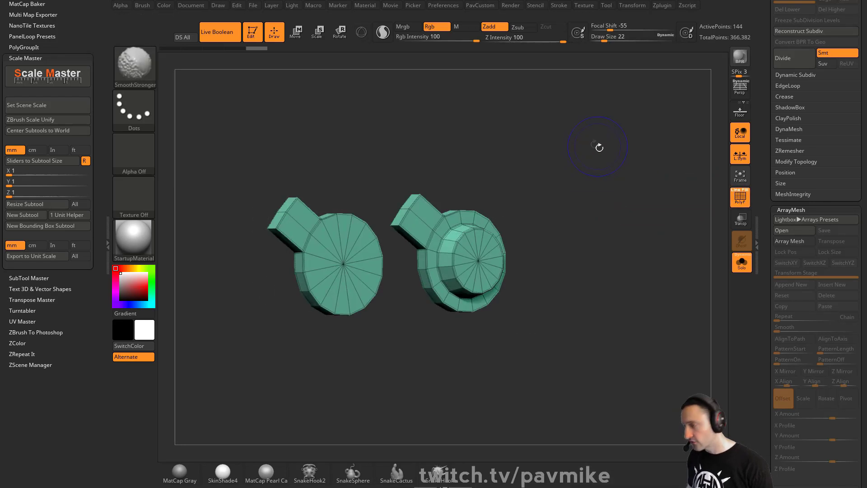
# Step: Switch to the ZModeler brush and assign polygroups to the winch end pieces by their normals
pyautogui.keyDown('alt'); pyautogui.moveTo(599, 148); pyautogui.dragTo(638, 202); pyautogui.keyUp('alt')
pyautogui.press('s')
pyautogui.press('b')
pyautogui.press('z')
pyautogui.press('m')
pyautogui.moveTo(474, 264)
pyautogui.keyDown('alt'); pyautogui.mouseDown()
pyautogui.moveTo(495, 300)
pyautogui.moveTo(508, 260)
pyautogui.mouseUp(); pyautogui.keyUp('alt')
pyautogui.hotkey('ctrl', 'z')
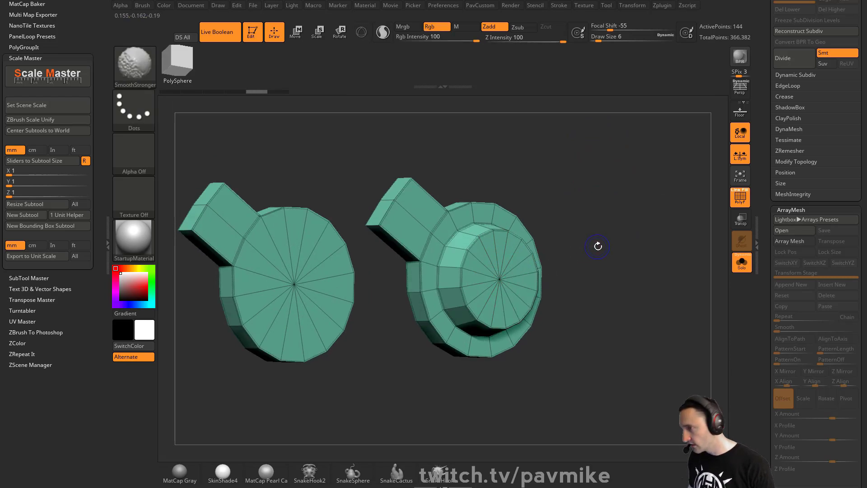
pyautogui.moveTo(598, 246); pyautogui.dragTo(574, 253)
pyautogui.press('`')
pyautogui.click(593, 241)
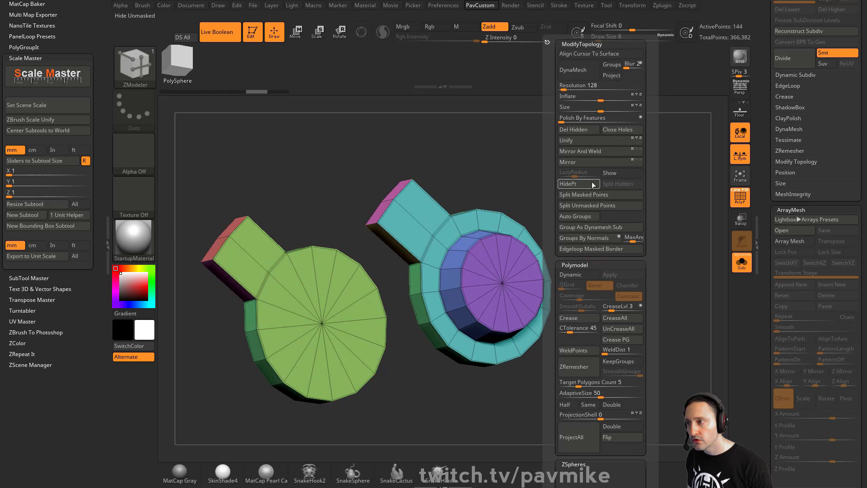
# Step: Inset the hub's circular end face as one region using the Polygroup All target
pyautogui.press('space')
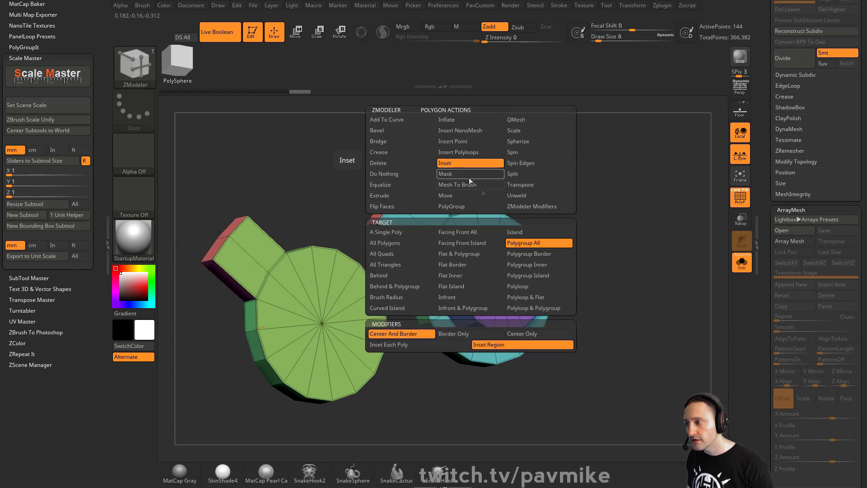
pyautogui.click(527, 241)
pyautogui.moveTo(477, 273); pyautogui.dragTo(478, 269)
# Step: Push the inset disc into the hub with QMesh targeting Polygroup All to form a recess
pyautogui.press('space')
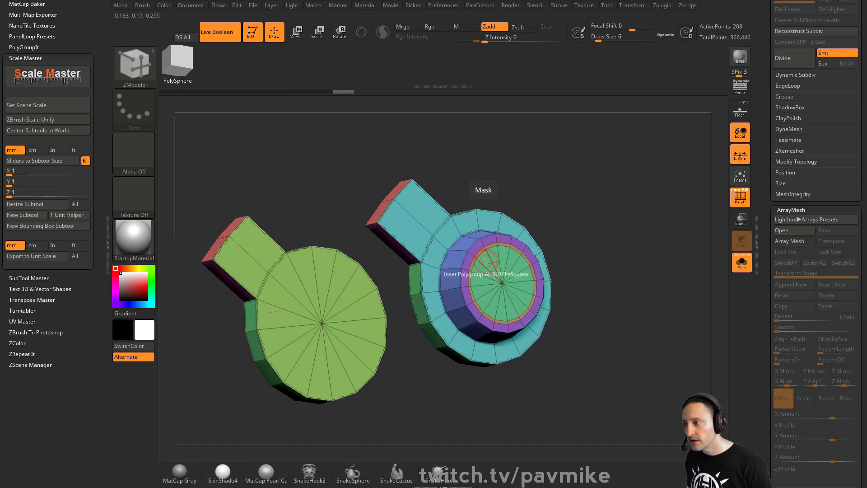
pyautogui.click(557, 120)
pyautogui.click(541, 242)
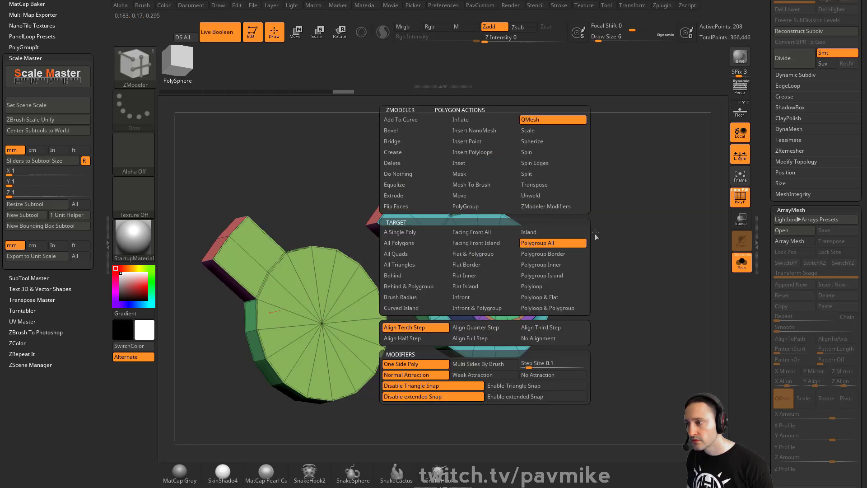
pyautogui.moveTo(465, 262); pyautogui.dragTo(463, 262)
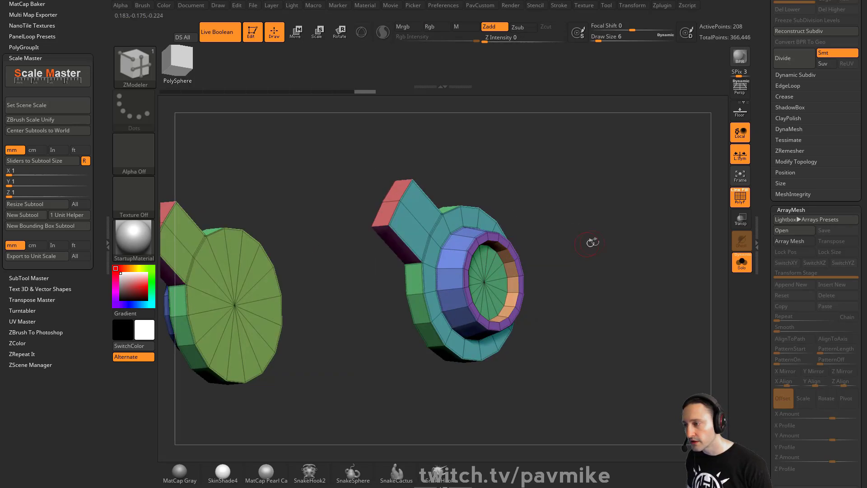
# Step: Switch to the IMM ModelKit brush and insert the Circular_15 part at the centre of the hub's recess
pyautogui.moveTo(615, 244); pyautogui.dragTo(592, 241)
pyautogui.press('b')
pyautogui.press('i')
pyautogui.press('k')
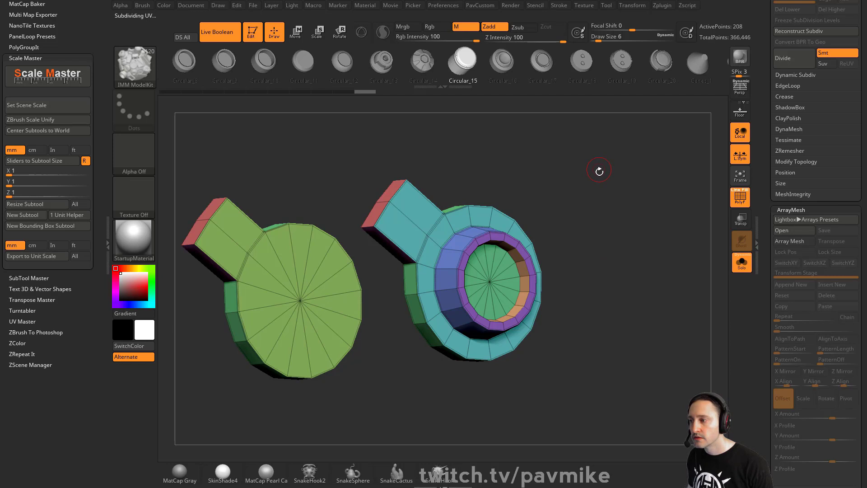
pyautogui.press('m')
pyautogui.press('Escape')
pyautogui.moveTo(621, 224); pyautogui.dragTo(501, 281)
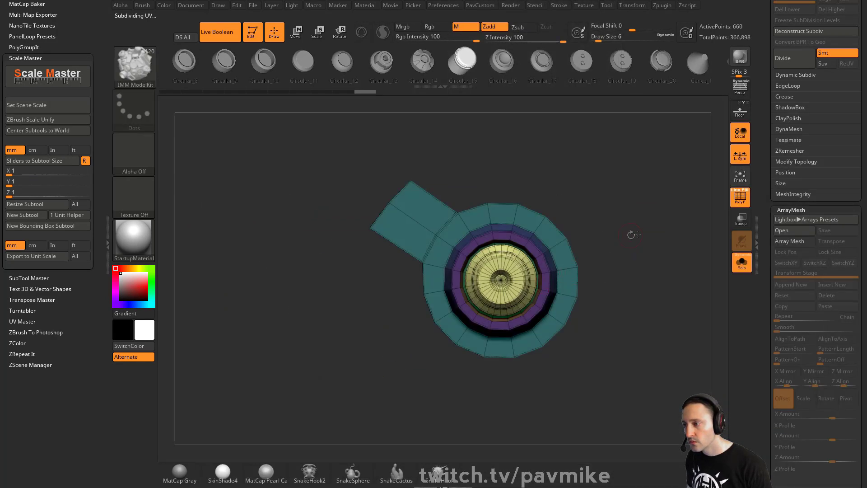
# Step: Check the inserted circular part's fit with the Move gizmo and split the unmasked part into its own subtool
pyautogui.press('w')
pyautogui.moveTo(630, 234); pyautogui.dragTo(595, 227)
pyautogui.press('y')
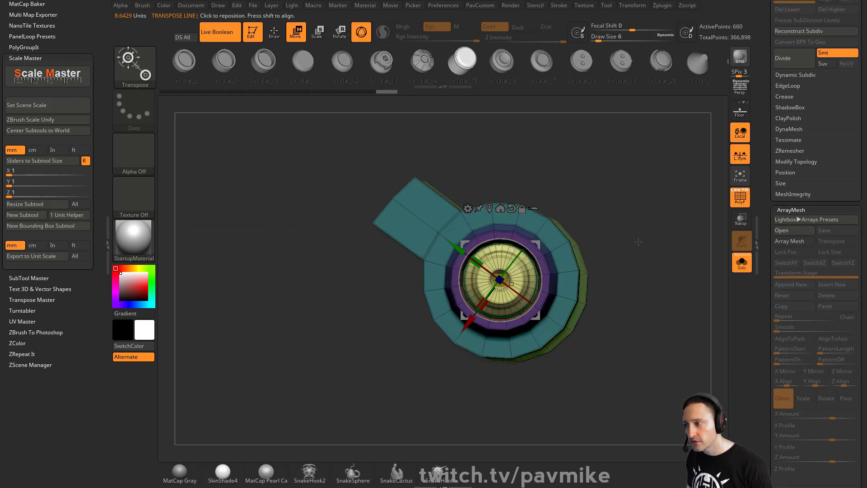
pyautogui.press('q')
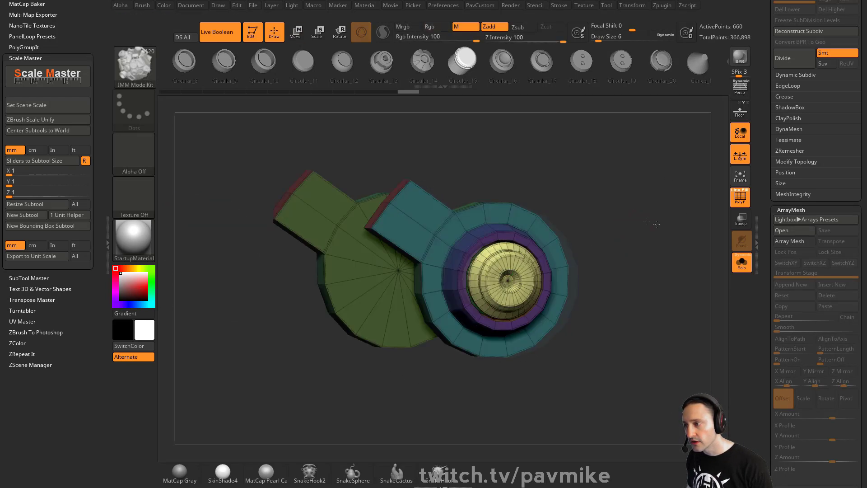
pyautogui.moveTo(657, 224); pyautogui.dragTo(669, 261)
pyautogui.press('3')
pyautogui.click(655, 205)
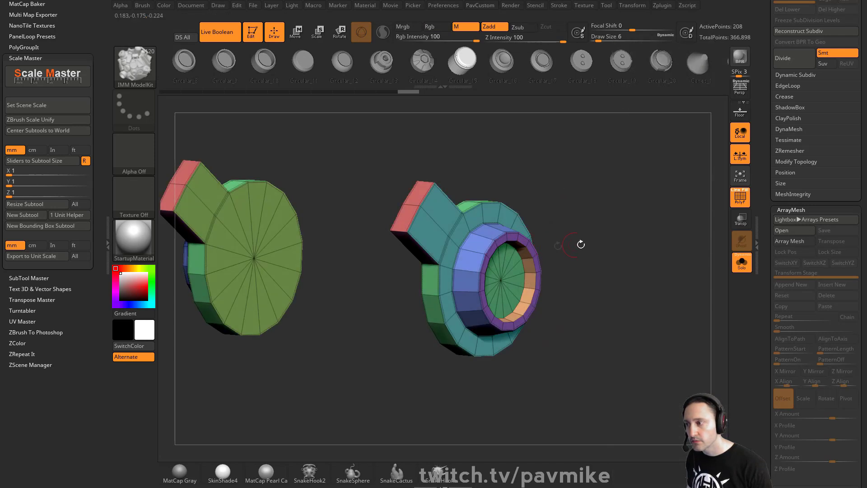
# Step: Examine the recessed end piece and inserted hub in place on the mech, and solo the end pieces without polyframe
pyautogui.moveTo(581, 244); pyautogui.dragTo(646, 217)
pyautogui.click(745, 267)
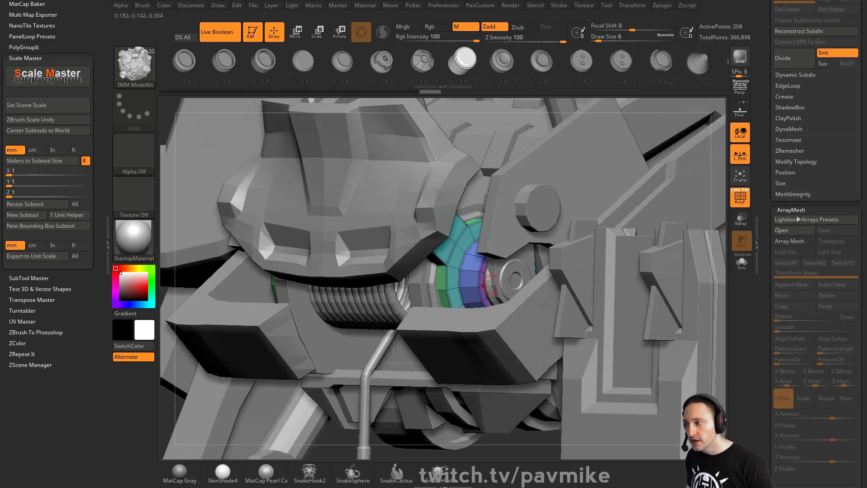
pyautogui.moveTo(723, 241); pyautogui.dragTo(657, 248)
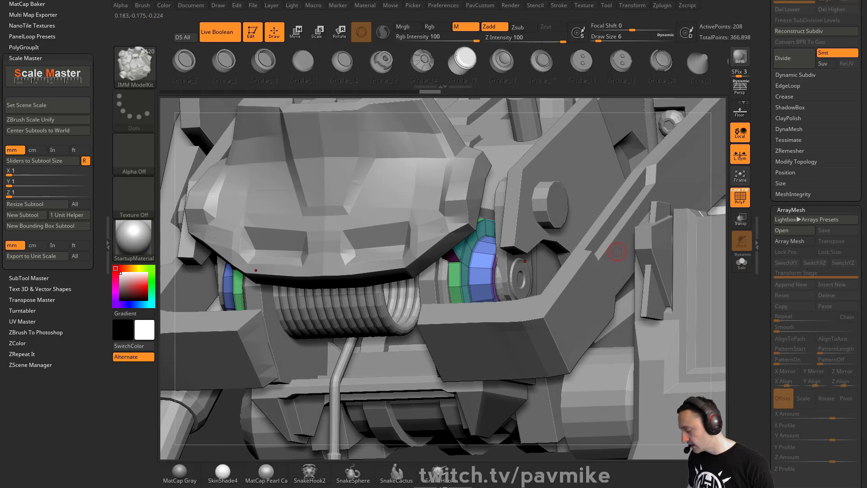
pyautogui.click(741, 202)
pyautogui.click(742, 264)
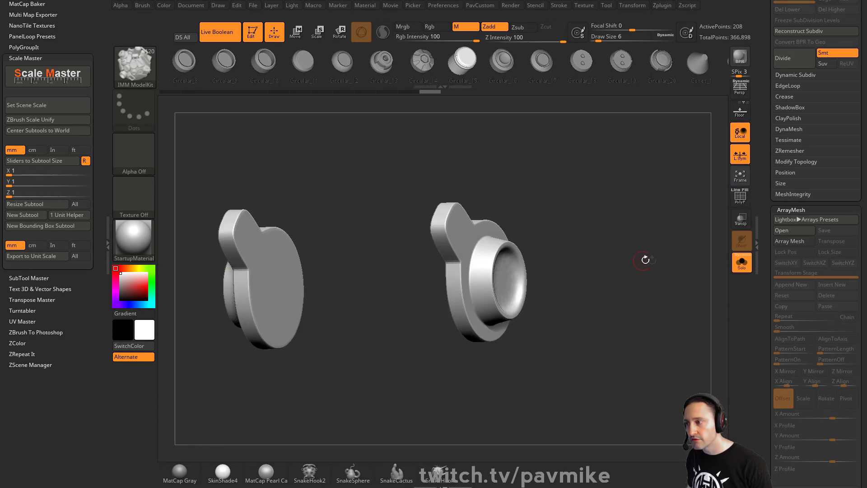
# Step: Try creasing the end pieces' hard edges by crease tolerance and inspect them with polyframe on
pyautogui.moveTo(645, 259); pyautogui.dragTo(647, 259)
pyautogui.press('space')
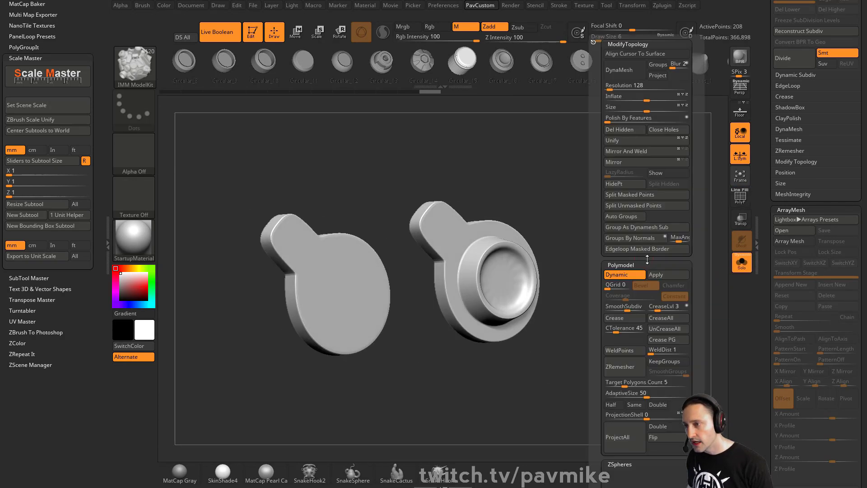
pyautogui.click(617, 320)
pyautogui.keyDown('alt'); pyautogui.moveTo(600, 237); pyautogui.dragTo(633, 280); pyautogui.keyUp('alt')
pyautogui.click(741, 197)
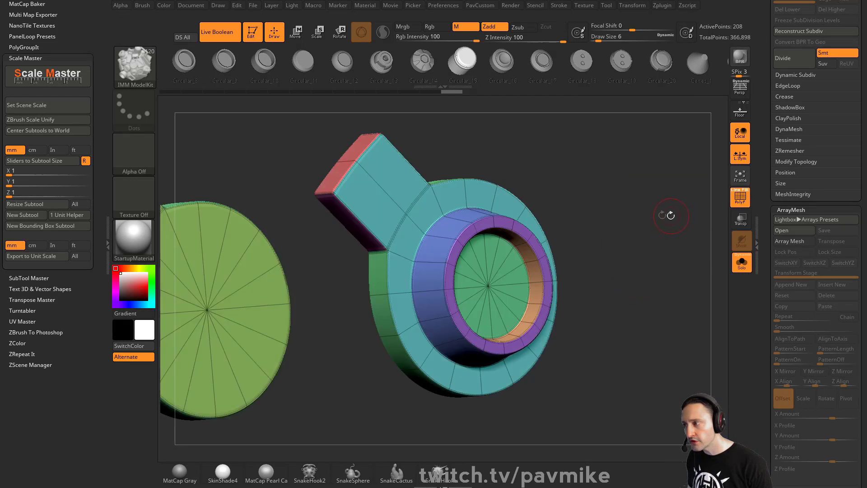
# Step: Toggle the subdivision preview and crease the end pieces along their polygroup borders
pyautogui.hotkey('shift', 'd')
pyautogui.press('d')
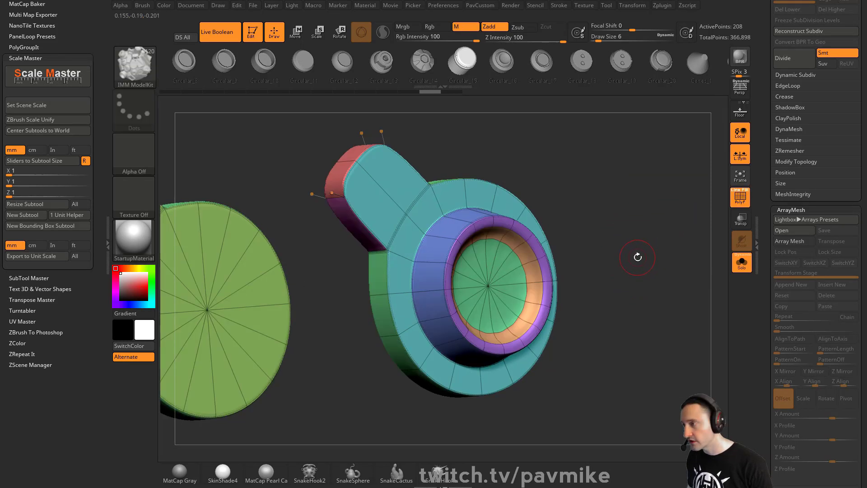
pyautogui.press('space')
pyautogui.click(660, 346)
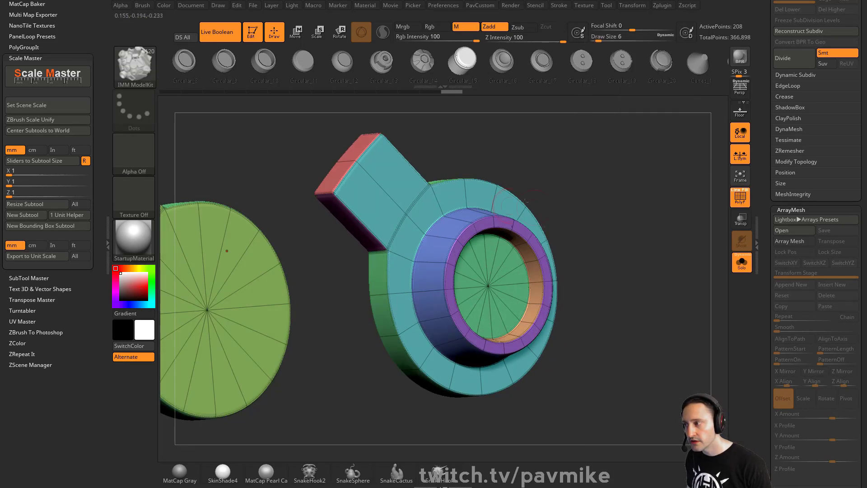
# Step: Select the ZModeler brush and use its Crease edge action on the corner at the end of the arm
pyautogui.keyDown('alt'); pyautogui.moveTo(604, 174); pyautogui.dragTo(630, 214); pyautogui.keyUp('alt')
pyautogui.moveTo(629, 215); pyautogui.dragTo(691, 222)
pyautogui.press('b')
pyautogui.press('z')
pyautogui.press('m')
pyautogui.press('space')
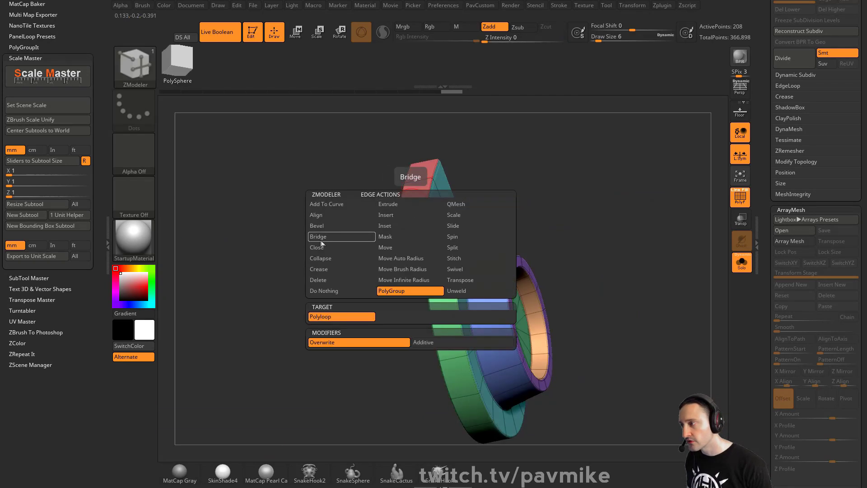
pyautogui.click(326, 268)
pyautogui.moveTo(398, 225); pyautogui.dragTo(436, 156)
pyautogui.moveTo(533, 353); pyautogui.dragTo(555, 209)
# Step: Inset the hub's outer band twice by polygroup and QMesh the narrow inner band inward into a groove
pyautogui.press('space')
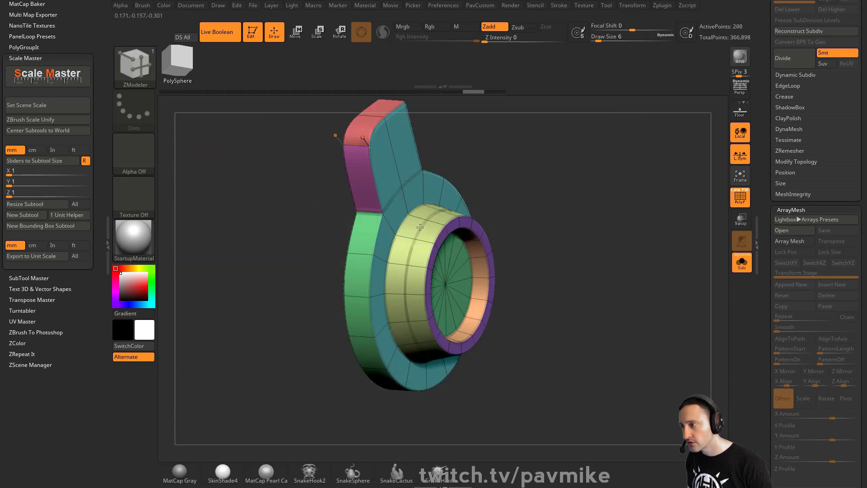
pyautogui.press('space')
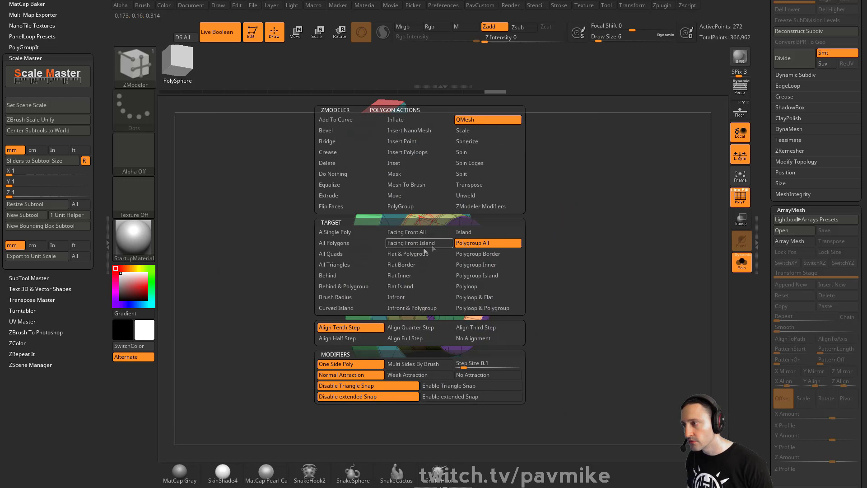
pyautogui.click(420, 162)
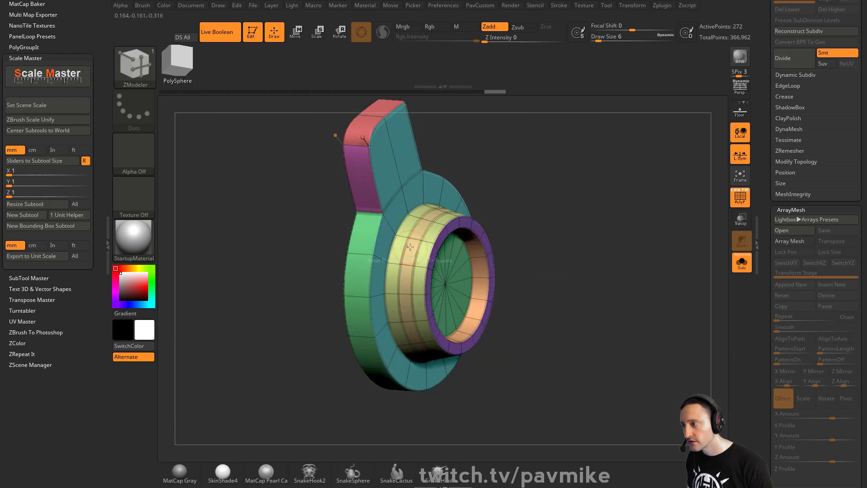
pyautogui.moveTo(410, 247); pyautogui.dragTo(412, 246)
pyautogui.press('space')
pyautogui.click(477, 121)
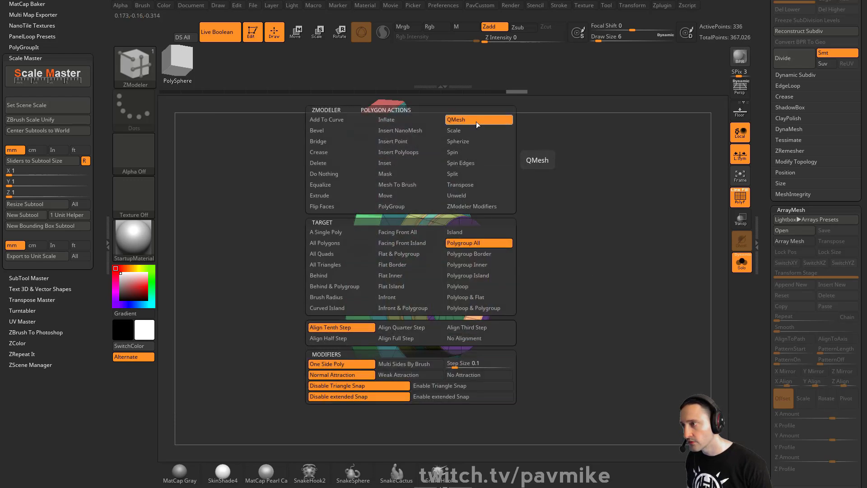
pyautogui.keyDown('ctrl'); pyautogui.moveTo(544, 209); pyautogui.dragTo(540, 230, button='right'); pyautogui.keyUp('ctrl')
pyautogui.moveTo(420, 261); pyautogui.dragTo(416, 265)
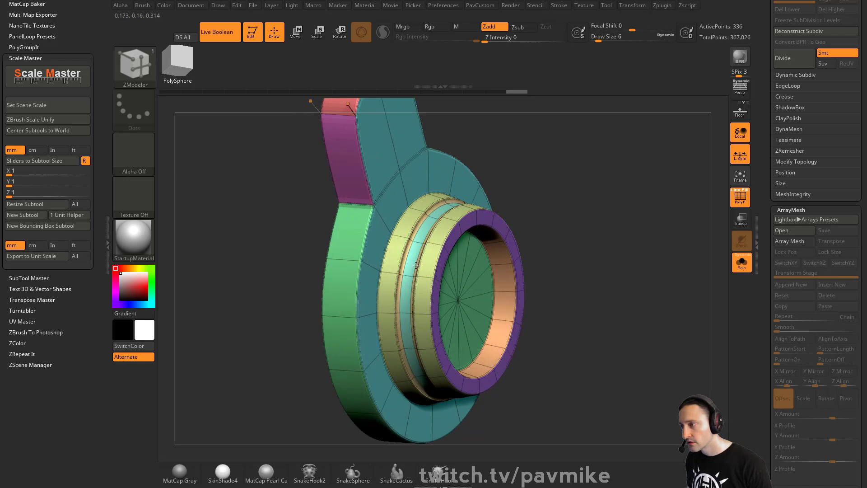
# Step: Try another ZModeler edge action on the corner edge at the end of the arm
pyautogui.press('1')
pyautogui.click(640, 340)
pyautogui.keyDown('ctrl'); pyautogui.moveTo(570, 177); pyautogui.dragTo(559, 150, button='right'); pyautogui.keyUp('ctrl')
pyautogui.press('space')
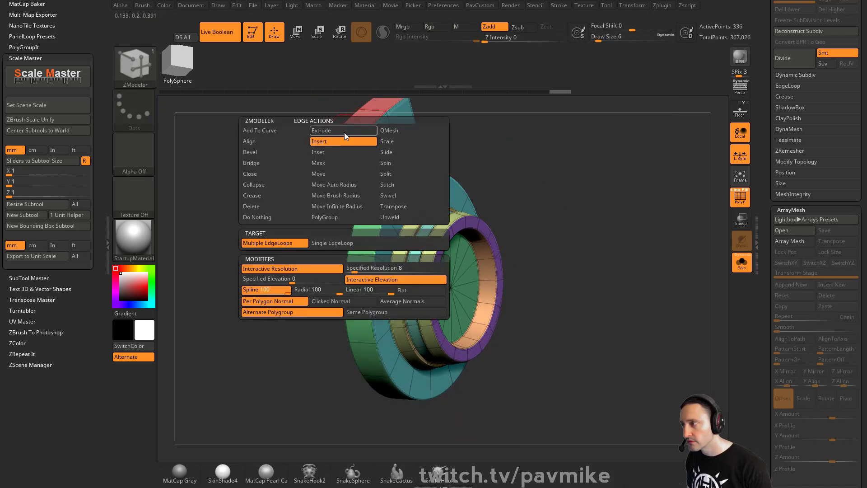
pyautogui.click(261, 180)
pyautogui.moveTo(271, 181); pyautogui.dragTo(419, 157)
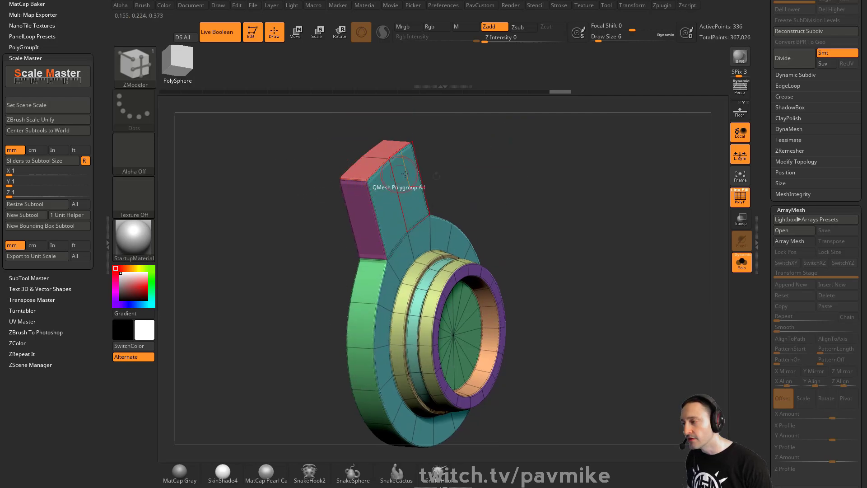
# Step: Extend the arm end's polygroup over its adjoining side face, uncrease all edges, and crease the piece by polygroups again
pyautogui.click(364, 168)
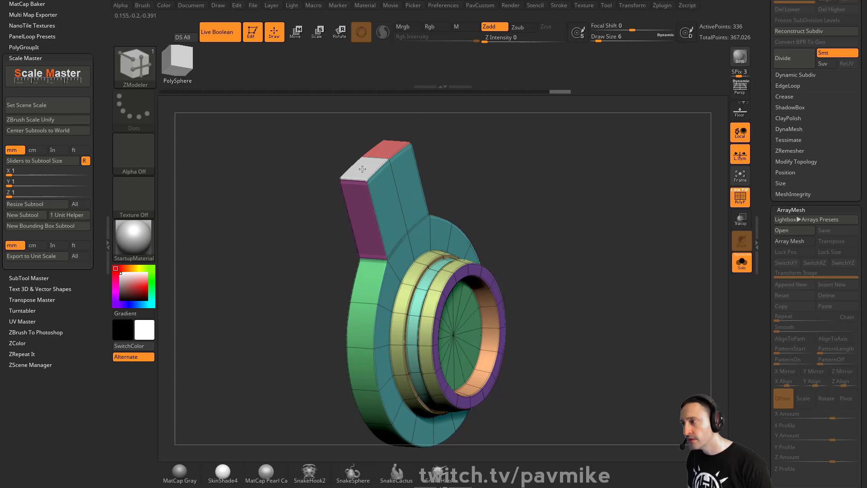
pyautogui.click(363, 169)
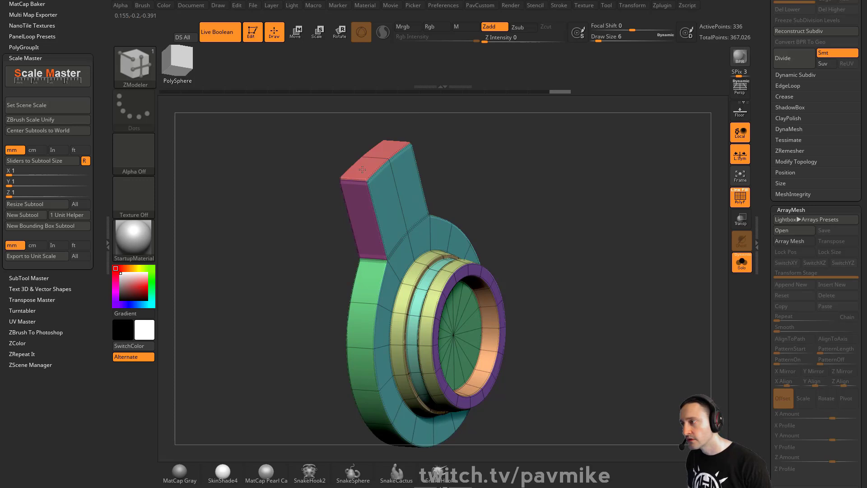
pyautogui.moveTo(485, 191); pyautogui.dragTo(522, 192)
pyautogui.press('3')
pyautogui.click(546, 329)
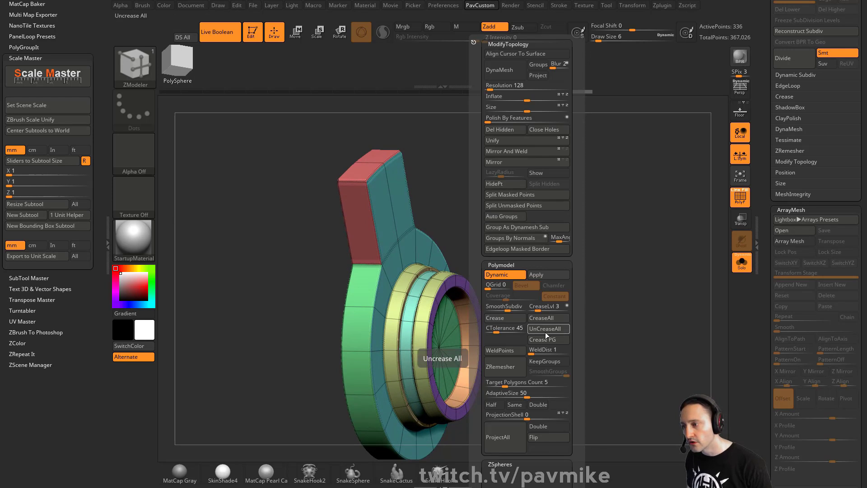
pyautogui.click(547, 330)
pyautogui.click(542, 341)
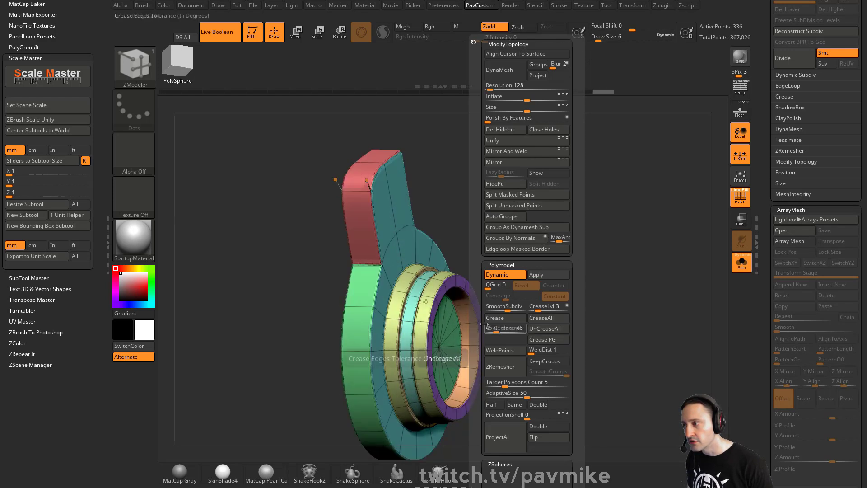
pyautogui.keyDown('alt'); pyautogui.moveTo(537, 271); pyautogui.dragTo(606, 255); pyautogui.keyUp('alt')
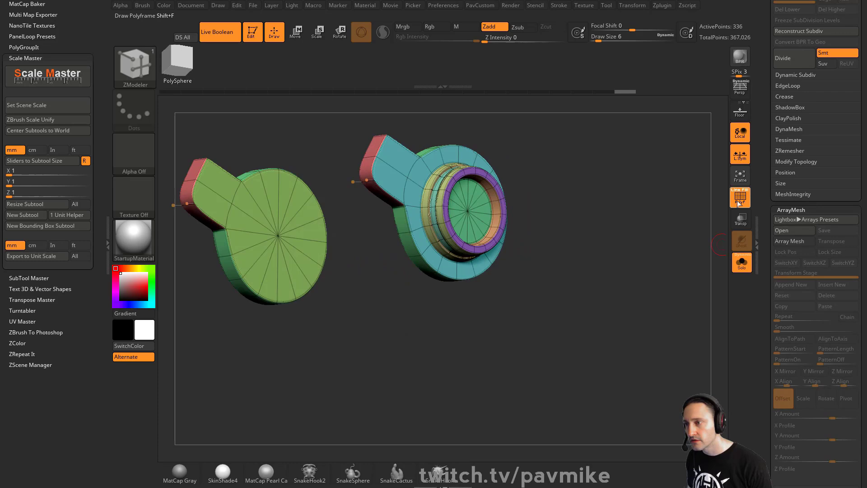
pyautogui.hotkey('shift', 'f')
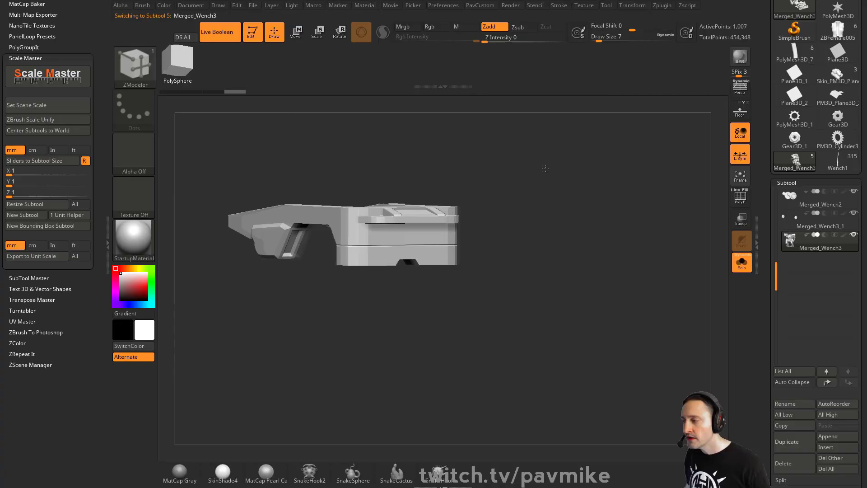
# Step: Switch back to the full mech tool, Wench1
pyautogui.moveTo(508, 172); pyautogui.dragTo(552, 173)
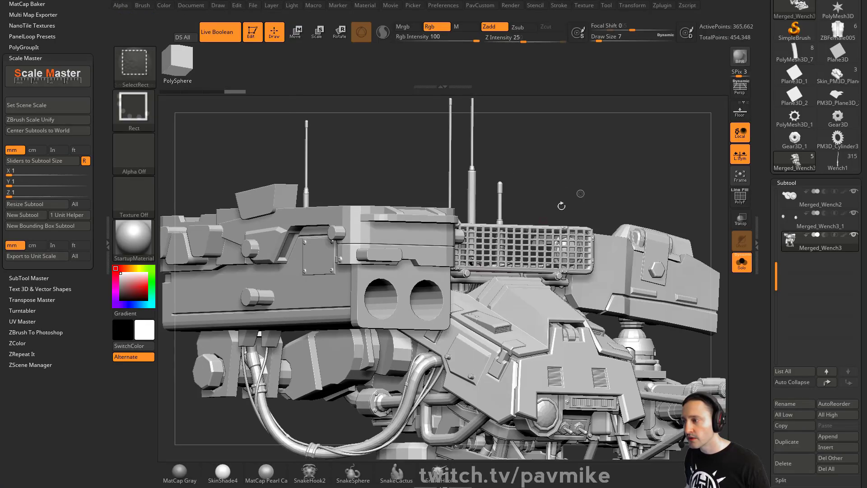
pyautogui.click(792, 200)
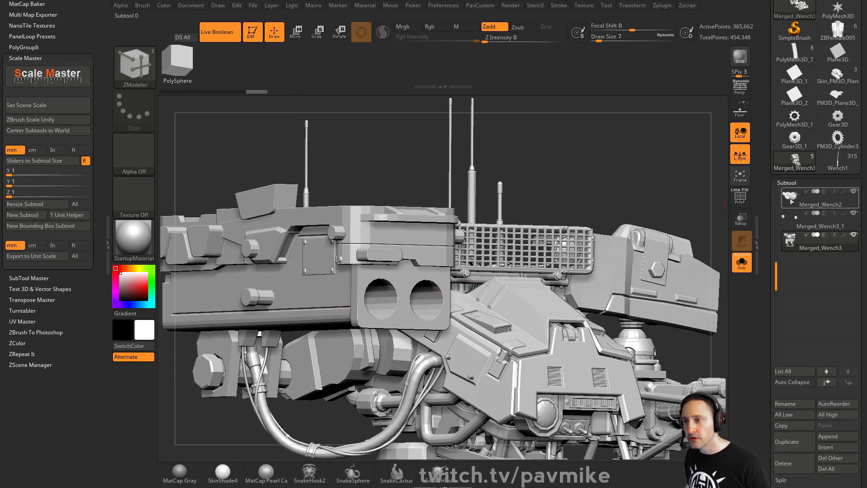
pyautogui.click(837, 162)
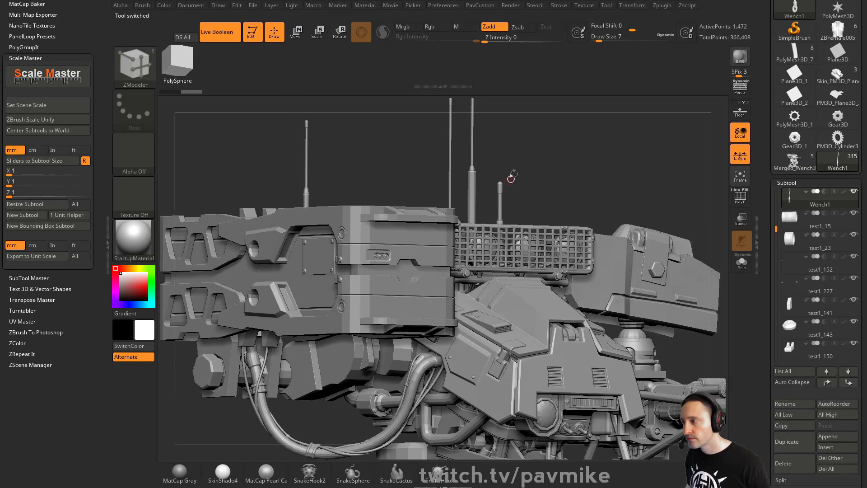
# Step: Select the mirrored shoulder armour part on the mech and isolate it
pyautogui.press('s')
pyautogui.moveTo(517, 170); pyautogui.dragTo(523, 169)
pyautogui.keyDown('alt'); pyautogui.click(429, 253); pyautogui.keyUp('alt')
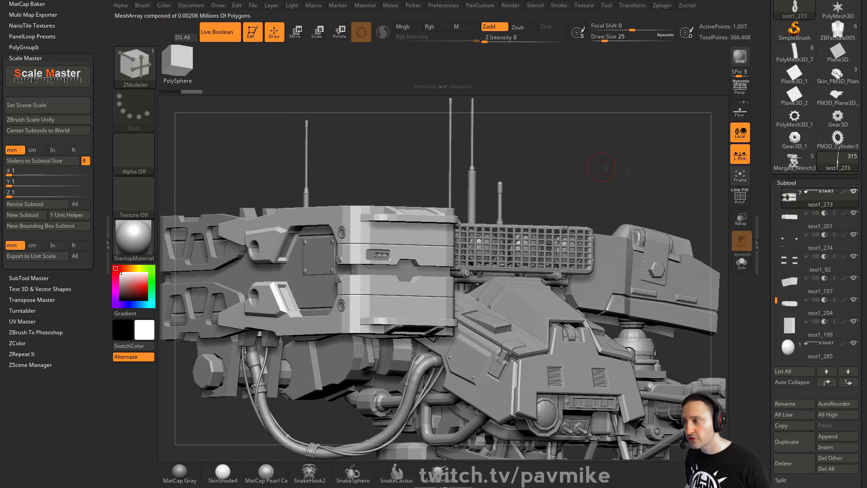
pyautogui.press('s')
pyautogui.moveTo(629, 171)
pyautogui.mouseDown()
pyautogui.moveTo(638, 163)
pyautogui.moveTo(669, 181)
pyautogui.mouseUp()
pyautogui.click(742, 262)
pyautogui.moveTo(633, 221)
pyautogui.keyDown('alt'); pyautogui.mouseDown()
pyautogui.moveTo(617, 188)
pyautogui.moveTo(654, 248)
pyautogui.moveTo(590, 145)
pyautogui.moveTo(574, 160)
pyautogui.moveTo(623, 236)
pyautogui.moveTo(590, 270)
pyautogui.moveTo(626, 217)
pyautogui.moveTo(625, 188)
pyautogui.moveTo(635, 224)
pyautogui.mouseUp(); pyautogui.keyUp('alt')
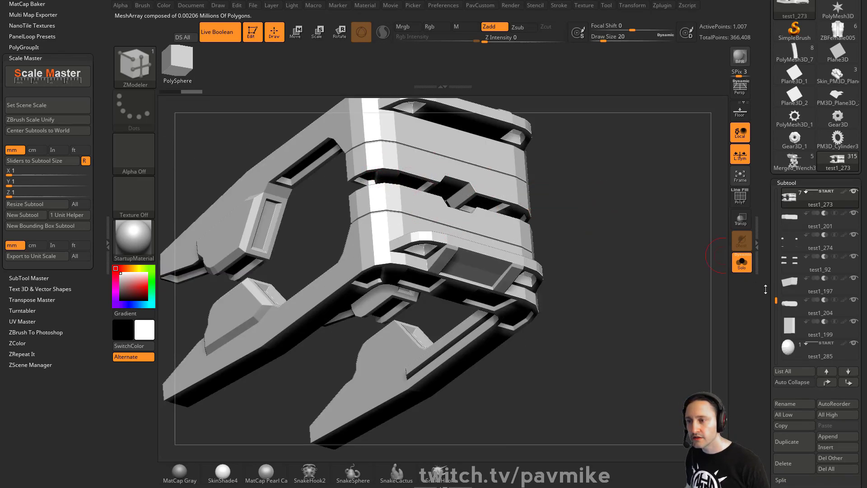
# Step: Turn on the polyframe and disable the Array Mesh to leave only the armour's source half
pyautogui.scroll(-10, 766, 289)
pyautogui.hotkey('shift', 'f')
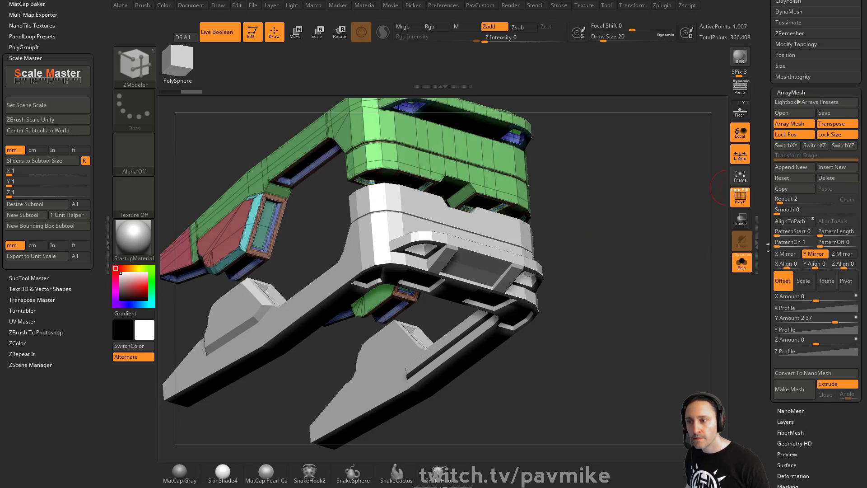
pyautogui.scroll(-3, 768, 247)
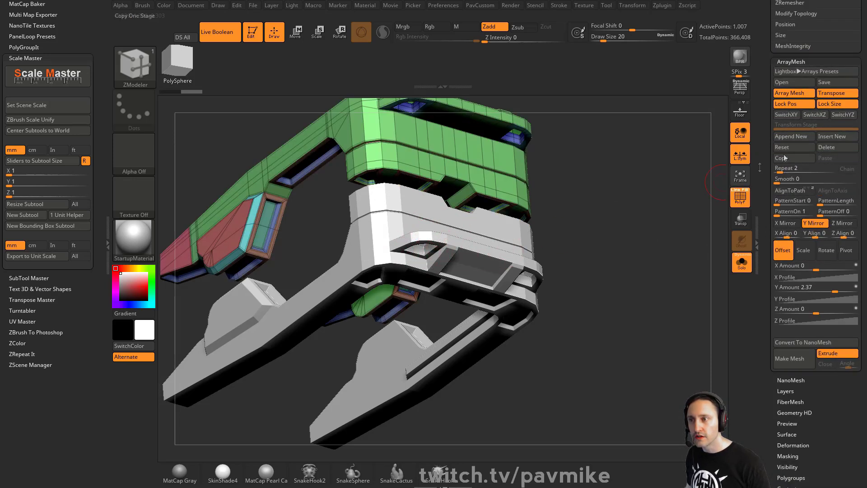
pyautogui.click(793, 93)
pyautogui.moveTo(583, 140); pyautogui.dragTo(528, 206)
# Step: Inset the two rectangular recessed panels on the armour's underside twice by polygroup
pyautogui.press('space')
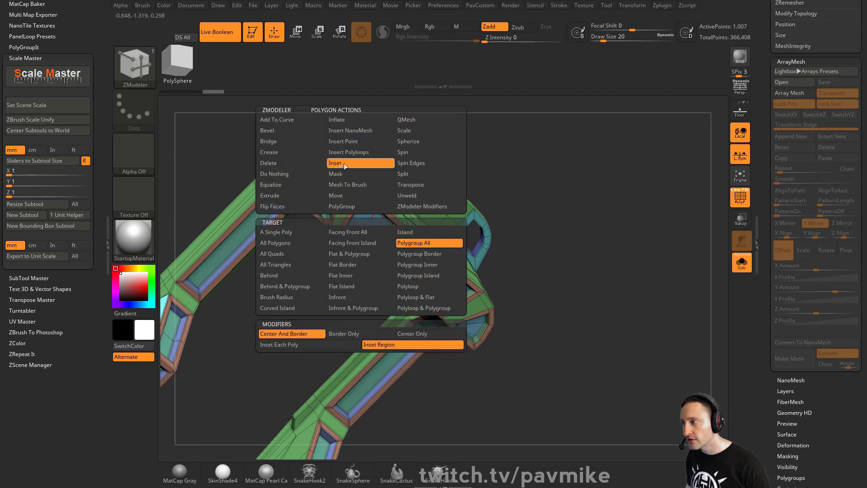
pyautogui.click(416, 245)
pyautogui.press('space')
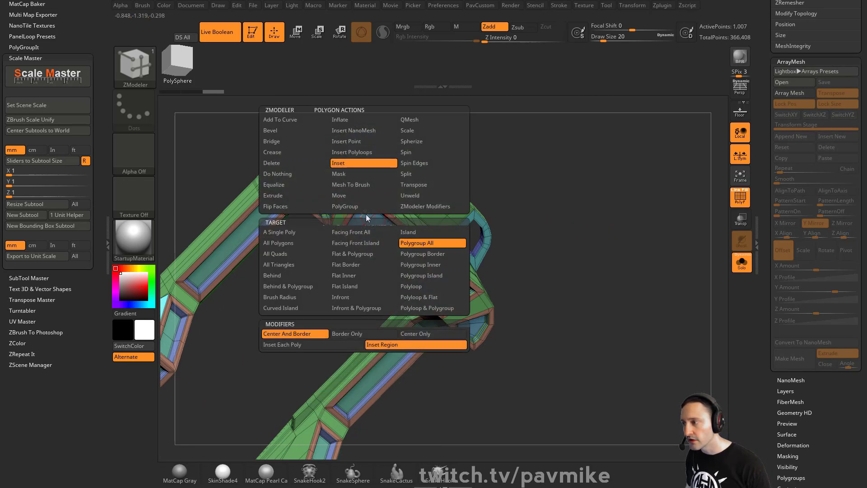
pyautogui.click(436, 275)
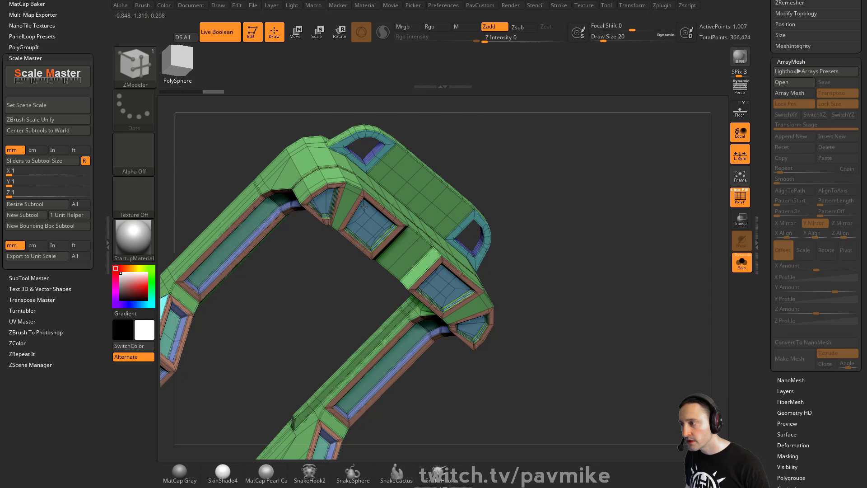
pyautogui.moveTo(364, 211); pyautogui.dragTo(363, 217)
pyautogui.keyDown('alt'); pyautogui.moveTo(363, 218); pyautogui.dragTo(413, 251, button='right'); pyautogui.keyUp('alt')
pyautogui.press('space')
pyautogui.click(410, 162)
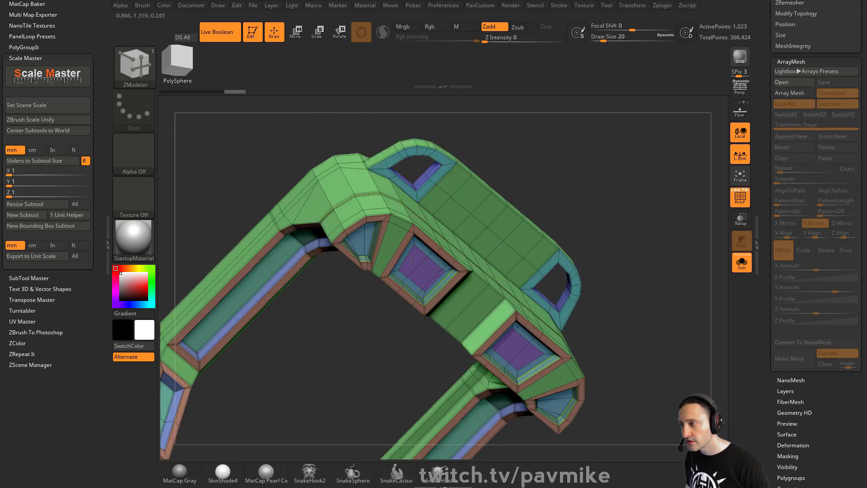
pyautogui.moveTo(410, 257); pyautogui.dragTo(411, 259)
# Step: QMesh the inner inset panels on the armour's underside outward into raised blocks
pyautogui.press('space')
pyautogui.click(475, 120)
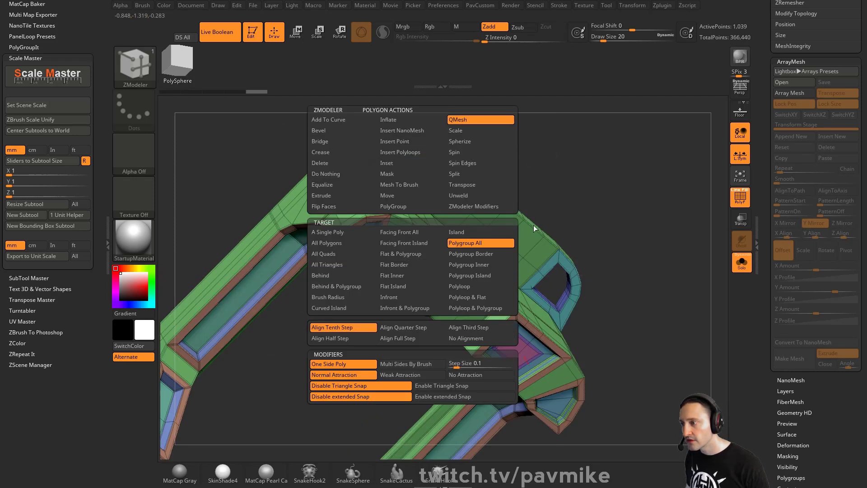
pyautogui.moveTo(533, 226); pyautogui.dragTo(469, 246, button='right')
pyautogui.moveTo(422, 273); pyautogui.dragTo(418, 284)
pyautogui.moveTo(598, 264); pyautogui.dragTo(591, 194, button='right')
pyautogui.keyDown('ctrl'); pyautogui.moveTo(591, 194); pyautogui.dragTo(641, 280, button='right'); pyautogui.keyUp('ctrl')
# Step: Re-enable the armour's Array Mesh, inspect the blocks on both mirrored halves, and show the whole mech again
pyautogui.click(788, 94)
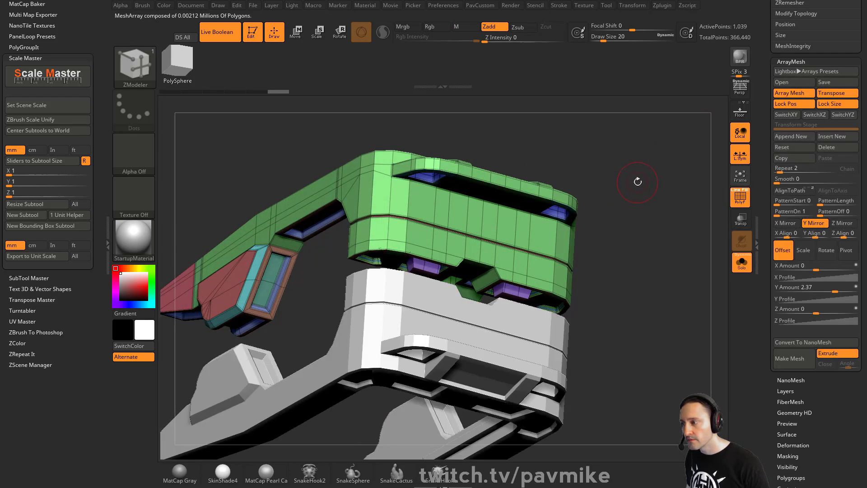
pyautogui.moveTo(637, 182)
pyautogui.mouseDown()
pyautogui.moveTo(605, 198)
pyautogui.moveTo(634, 211)
pyautogui.moveTo(549, 199)
pyautogui.mouseUp()
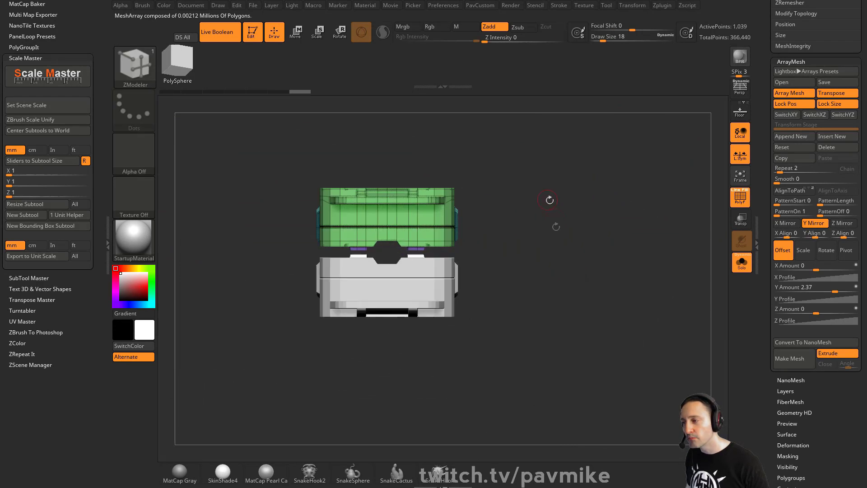
pyautogui.moveTo(589, 242); pyautogui.dragTo(524, 320)
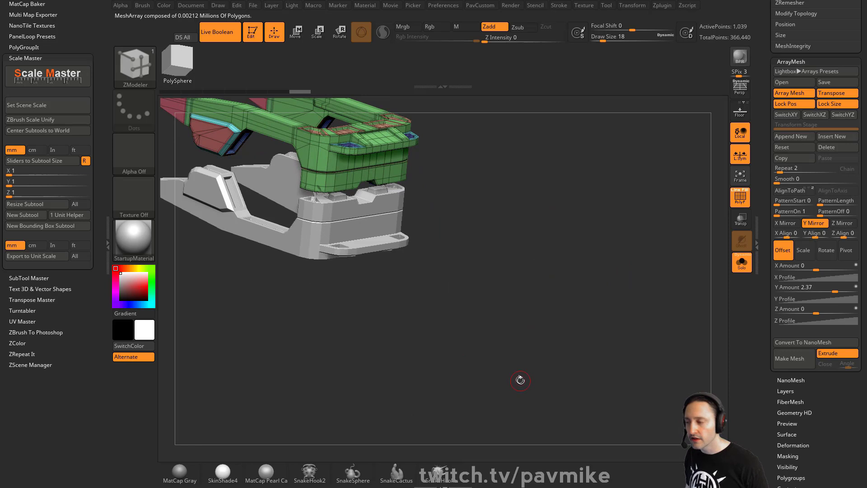
pyautogui.moveTo(659, 208)
pyautogui.mouseDown()
pyautogui.moveTo(609, 216)
pyautogui.moveTo(640, 226)
pyautogui.moveTo(609, 248)
pyautogui.moveTo(652, 283)
pyautogui.moveTo(695, 274)
pyautogui.moveTo(669, 243)
pyautogui.moveTo(653, 290)
pyautogui.moveTo(651, 198)
pyautogui.mouseUp()
pyautogui.click(740, 269)
# Step: Isolate the arrayed toe piece of the mech's foot and toggle its Array Mesh off and on to compare
pyautogui.press('1')
pyautogui.press('s')
pyautogui.click(667, 243)
pyautogui.keyDown('alt'); pyautogui.click(470, 346); pyautogui.keyUp('alt')
pyautogui.moveTo(605, 298); pyautogui.dragTo(705, 281)
pyautogui.click(743, 270)
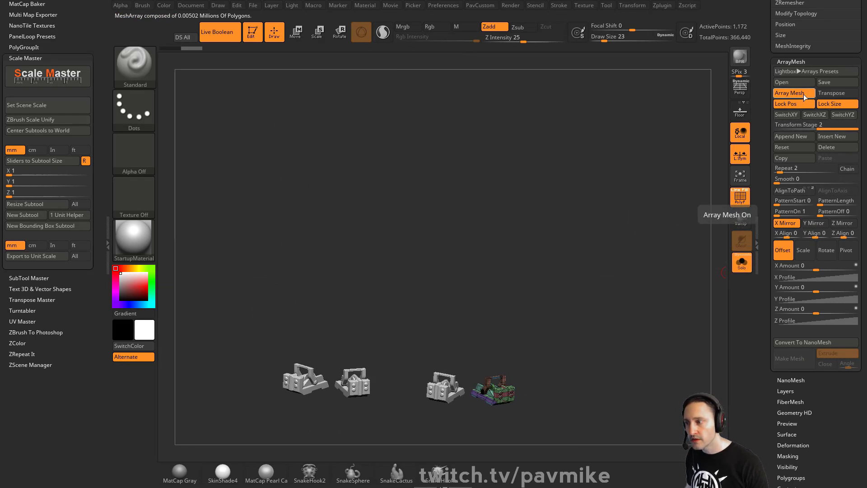
pyautogui.click(805, 94)
pyautogui.click(805, 95)
pyautogui.click(741, 262)
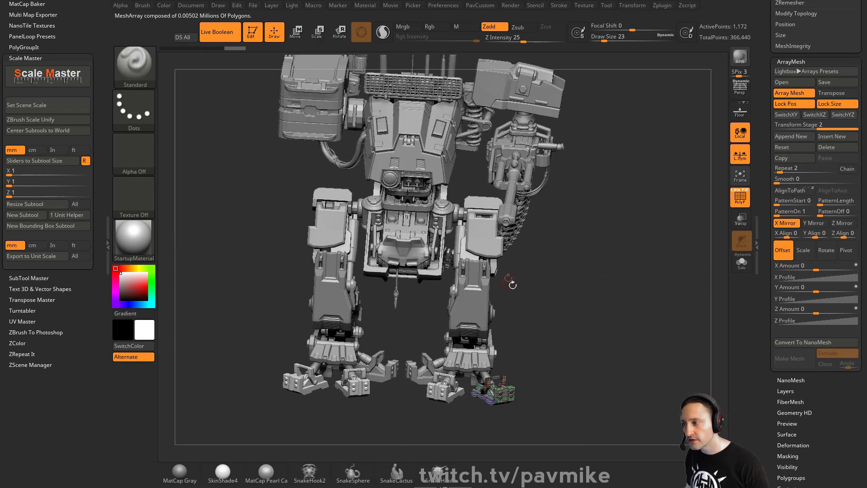
# Step: Select the mirrored lower-leg strut part and toggle its Array Mesh to examine the copies
pyautogui.moveTo(510, 282); pyautogui.dragTo(475, 281)
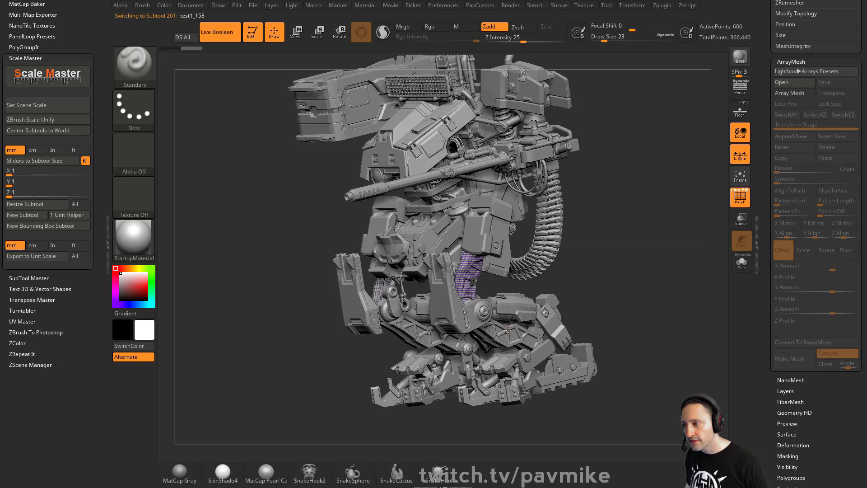
pyautogui.moveTo(622, 289); pyautogui.dragTo(533, 320)
pyautogui.keyDown('alt'); pyautogui.click(483, 336); pyautogui.keyUp('alt')
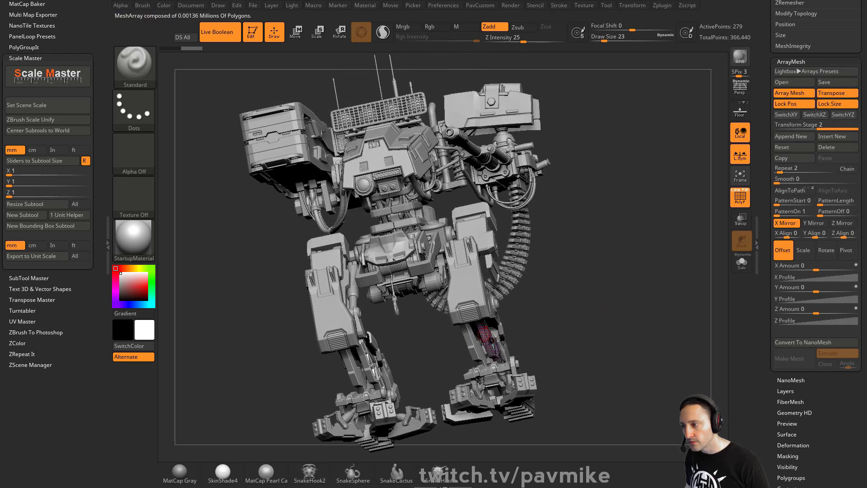
pyautogui.keyDown('alt'); pyautogui.moveTo(595, 279); pyautogui.dragTo(615, 239); pyautogui.keyUp('alt')
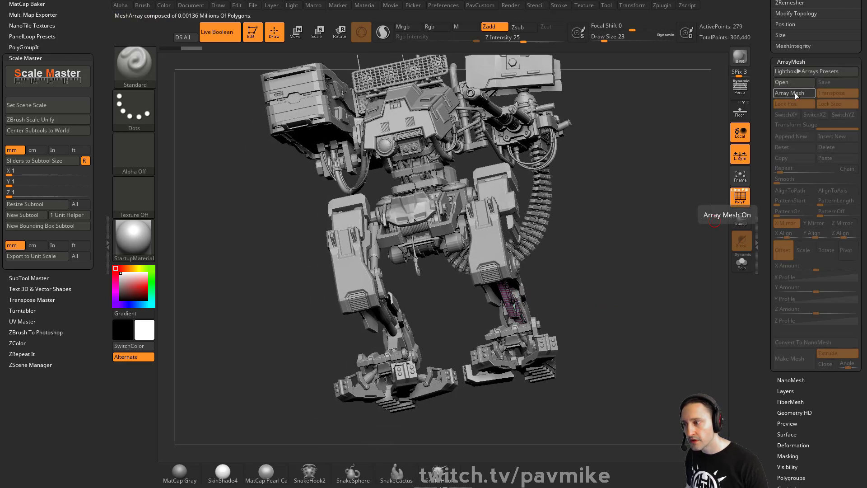
pyautogui.moveTo(636, 206); pyautogui.dragTo(642, 307)
pyautogui.moveTo(641, 260); pyautogui.dragTo(617, 228)
# Step: Examine the leg struts without polyframe, select their small arrayed pins, and check them in isolation
pyautogui.keyDown('alt'); pyautogui.moveTo(672, 276); pyautogui.dragTo(690, 306); pyautogui.keyUp('alt')
pyautogui.click(740, 201)
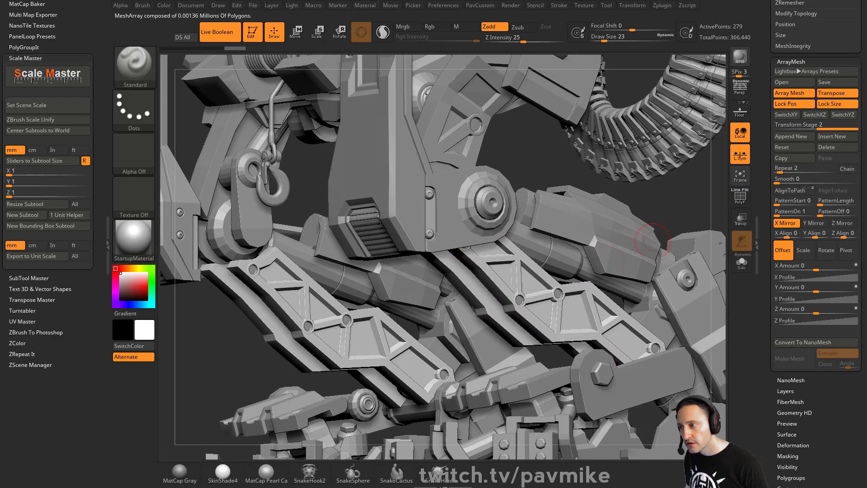
pyautogui.press('s')
pyautogui.moveTo(534, 296); pyautogui.dragTo(532, 296)
pyautogui.keyDown('alt'); pyautogui.click(520, 300); pyautogui.keyUp('alt')
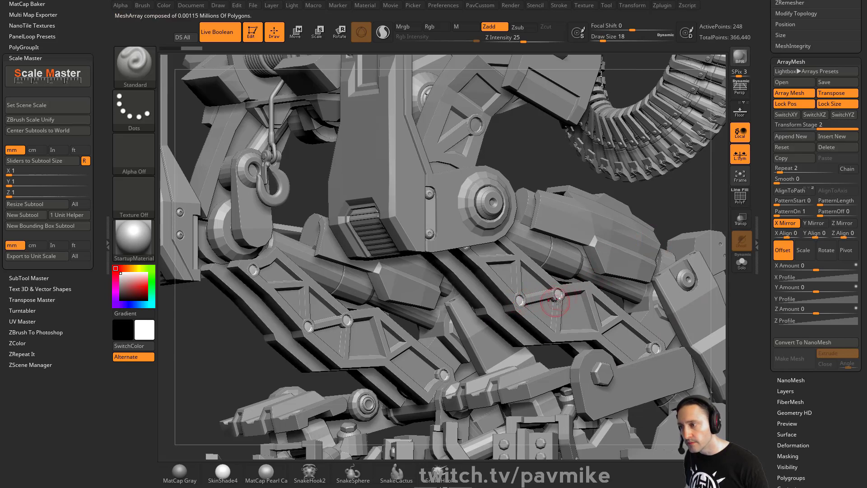
pyautogui.click(741, 263)
pyautogui.click(741, 263)
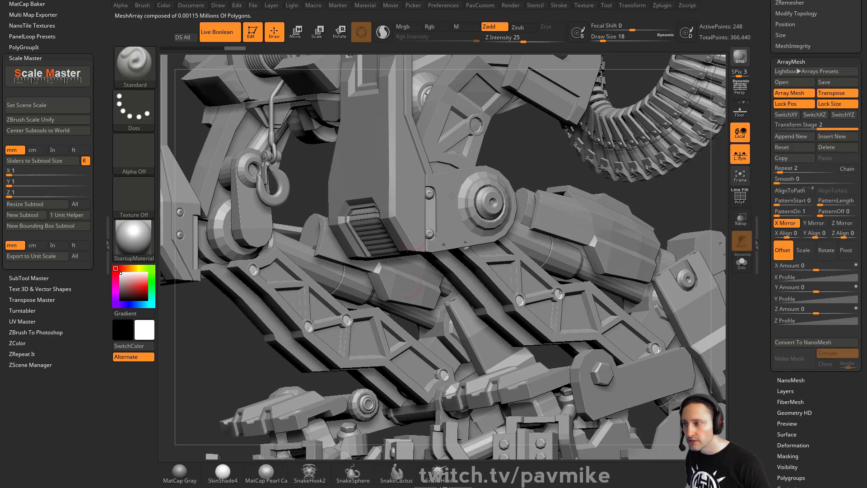
pyautogui.press('f')
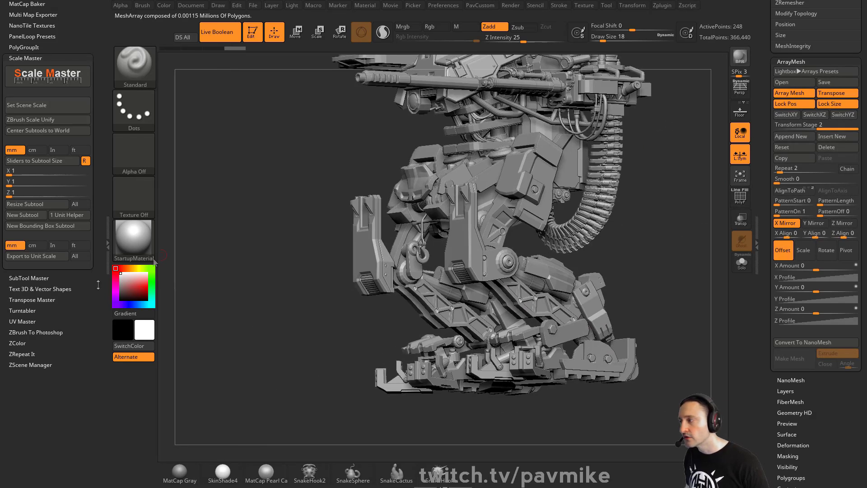